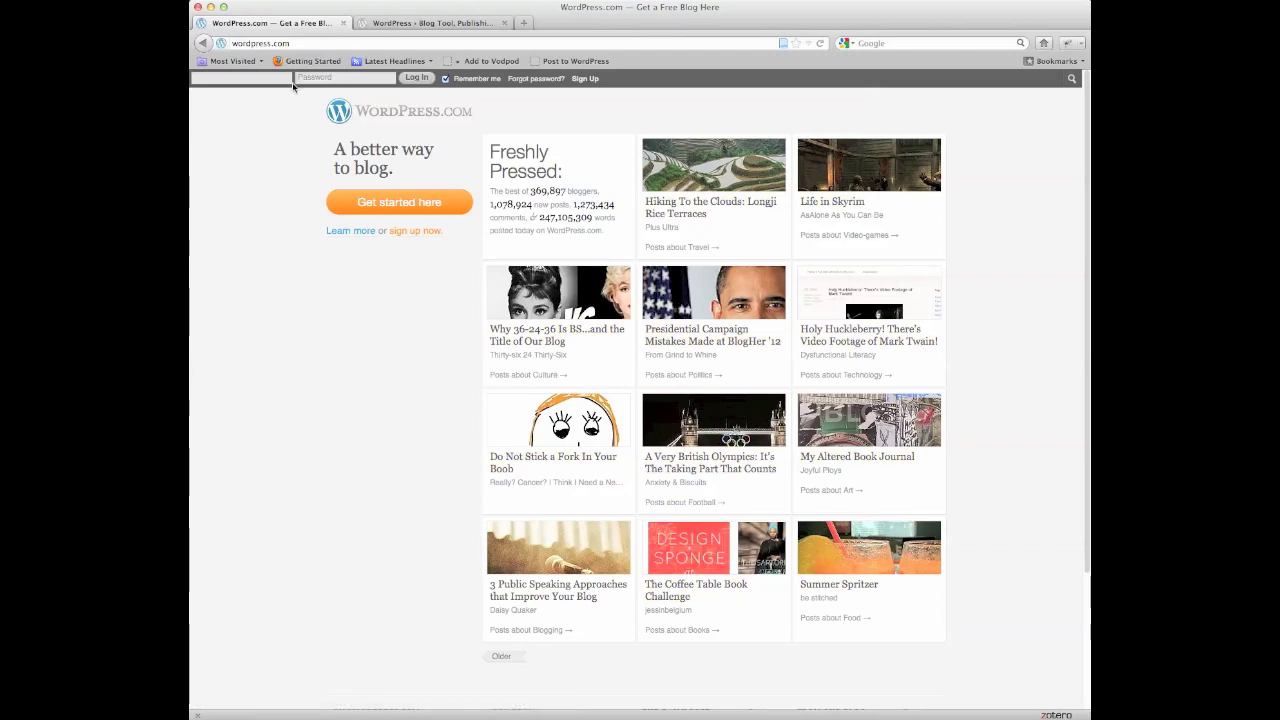
# Compare the WordPress.com and WordPress.org home pages, ending on WordPress.com.
pyautogui.click(469, 26)
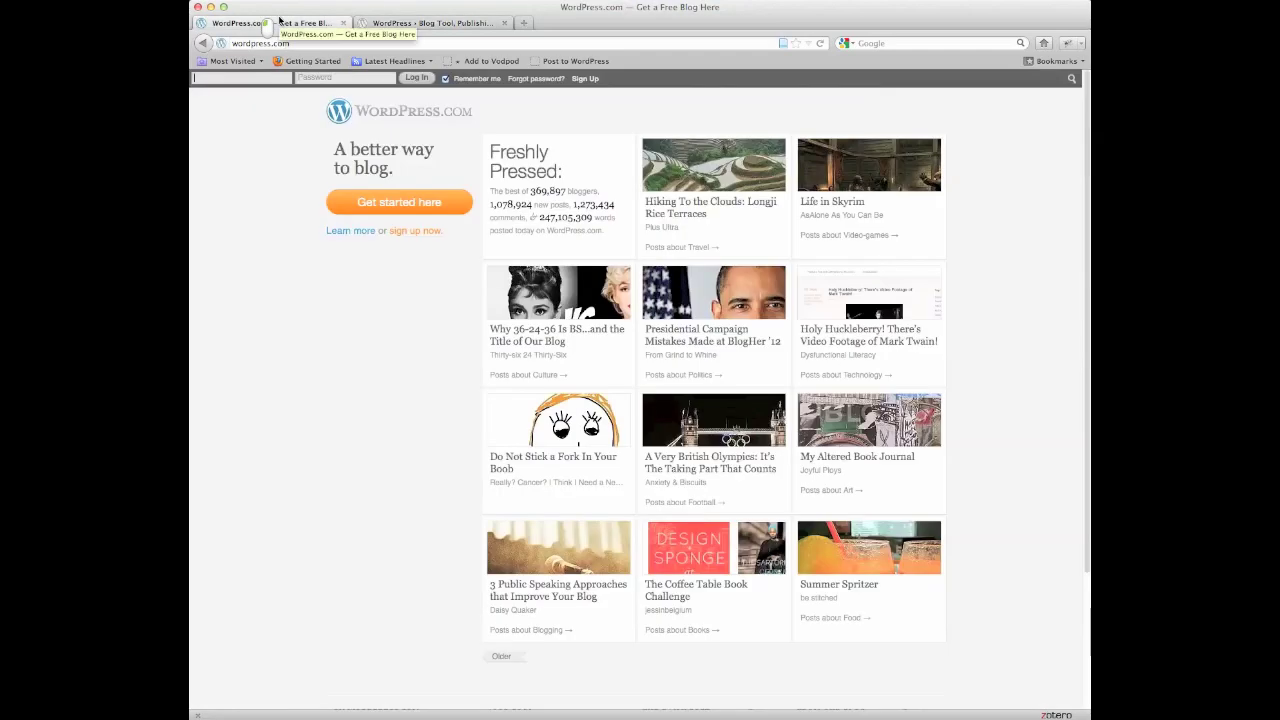
pyautogui.click(262, 22)
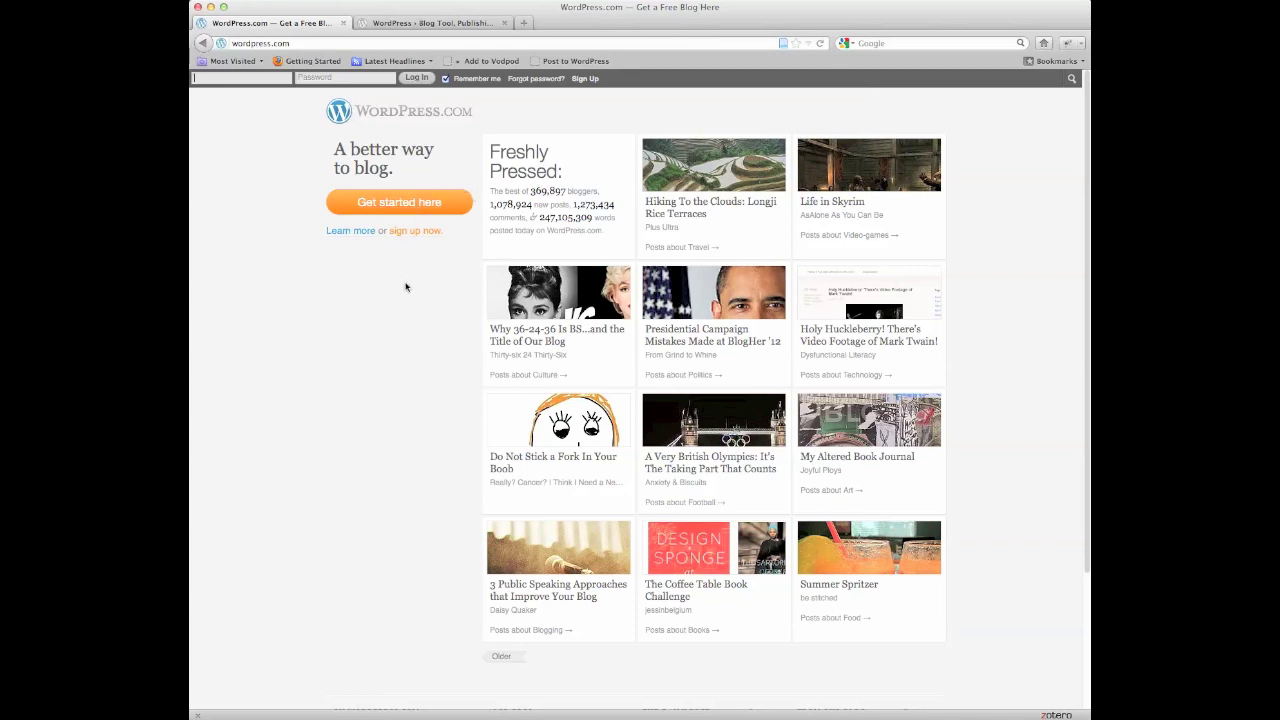
pyautogui.click(450, 23)
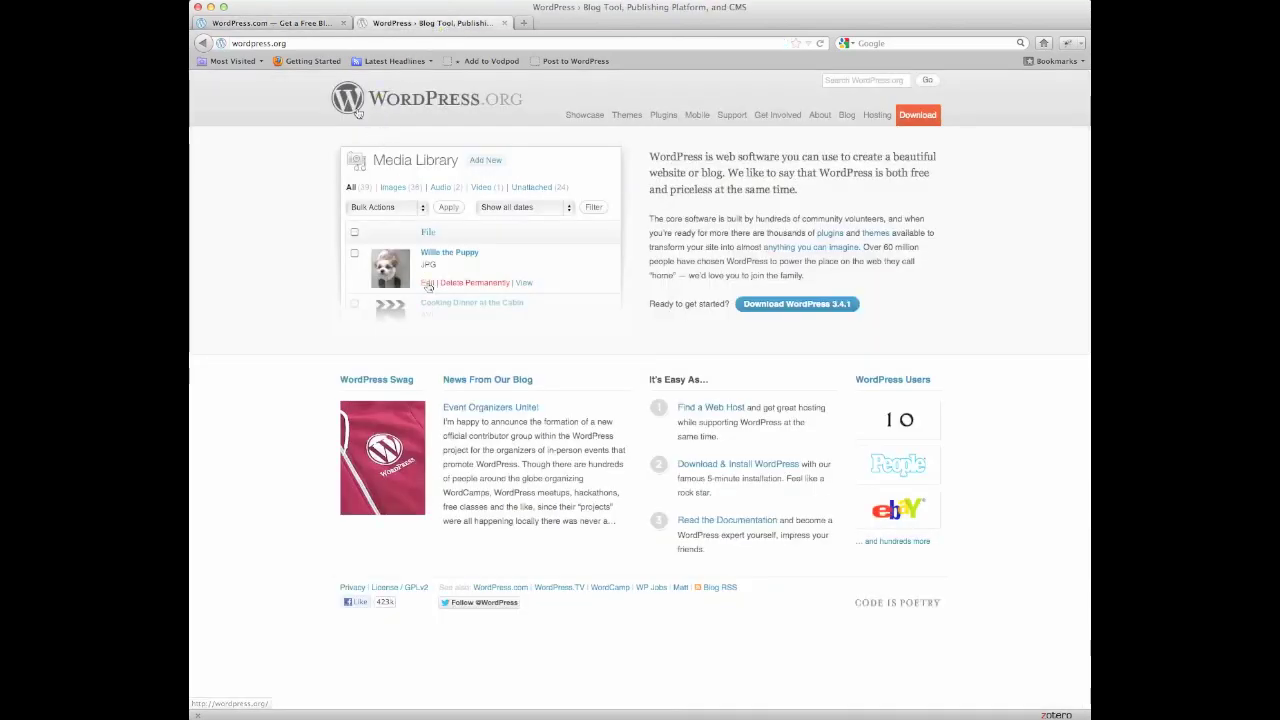
pyautogui.click(330, 24)
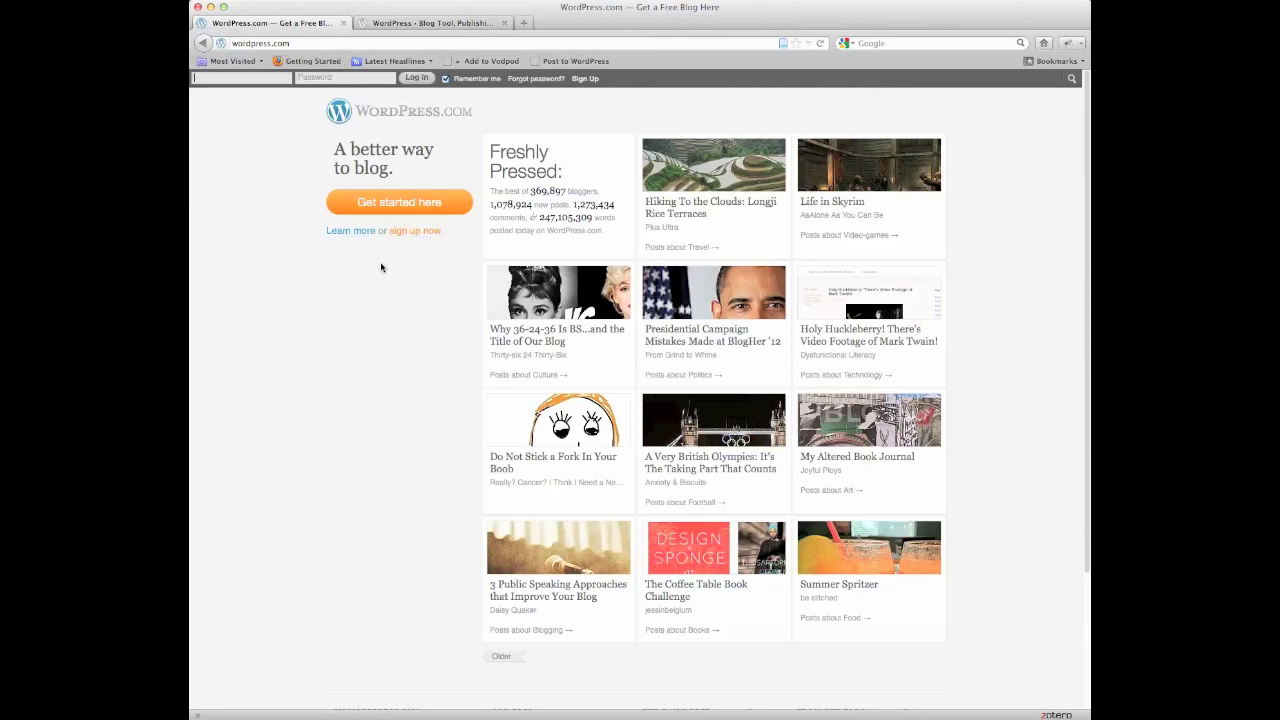
# Open the WordPress.com account sign-up form and enter NewBlog99999 as the blog address.
pyautogui.click(415, 234)
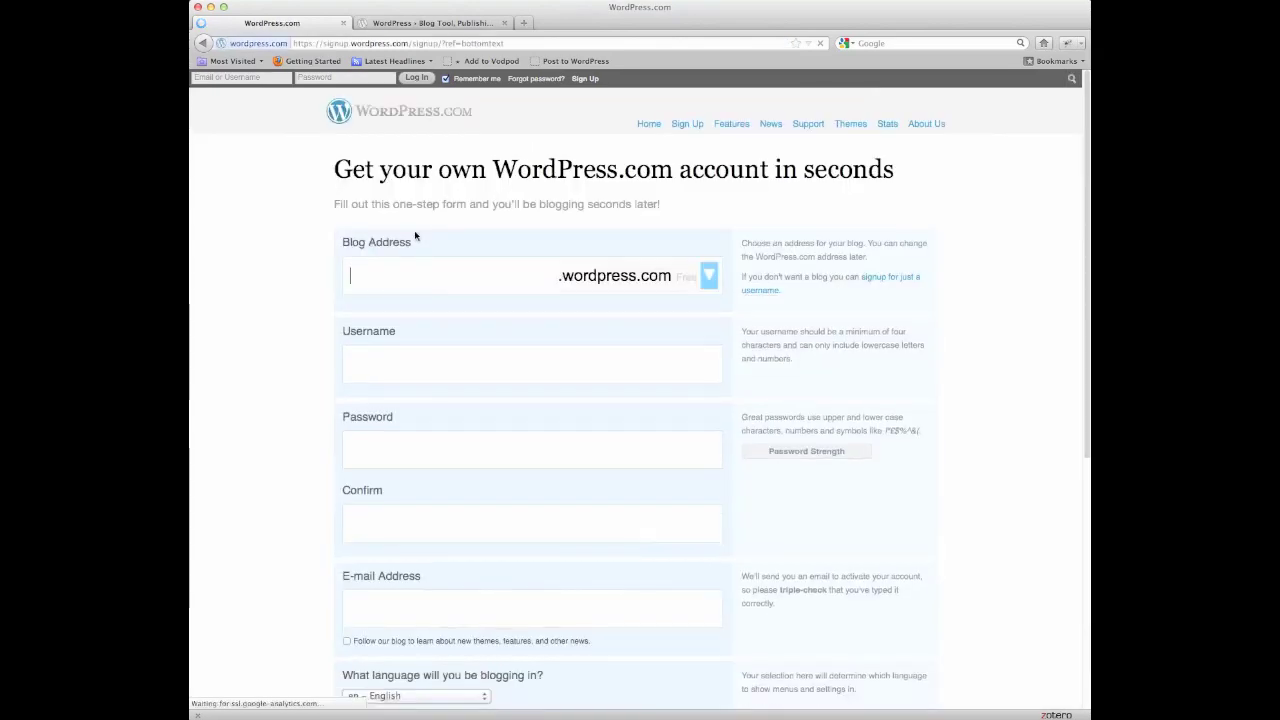
pyautogui.scroll(-1, 485, 260)
pyautogui.click(465, 250)
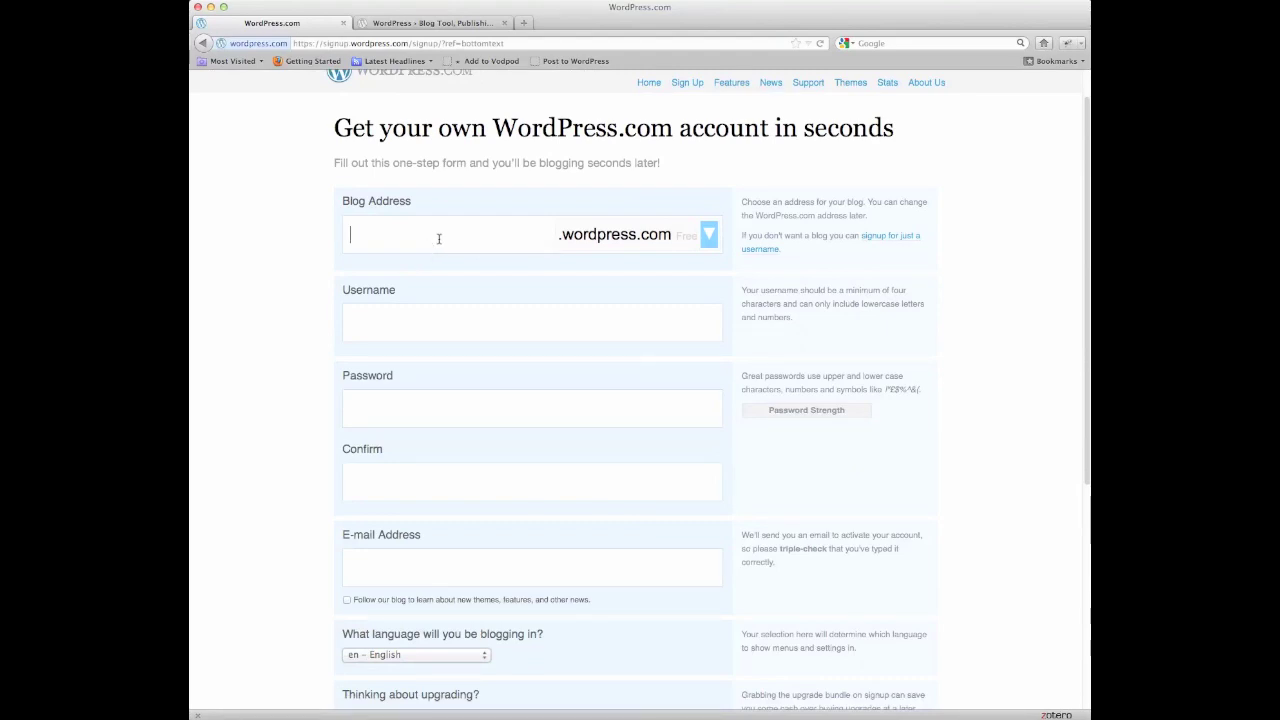
pyautogui.write('NewBlog')
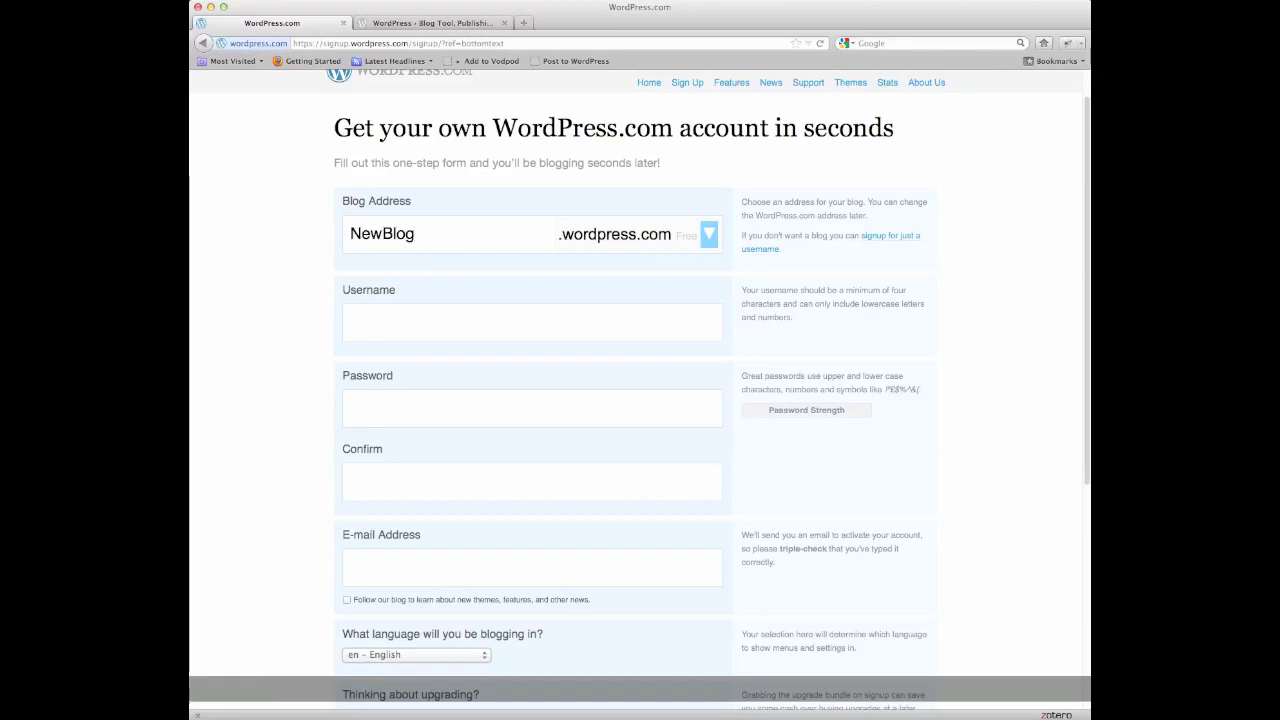
pyautogui.press('Tab')
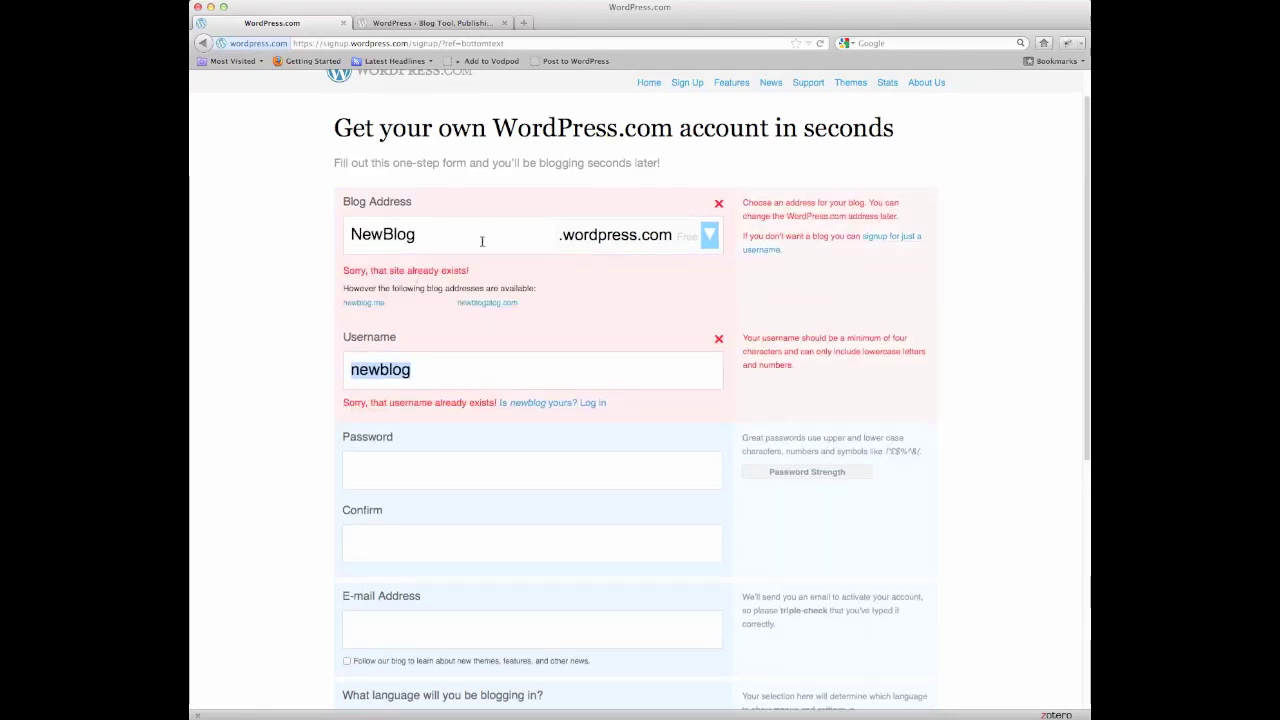
pyautogui.click(481, 241)
pyautogui.write('99999')
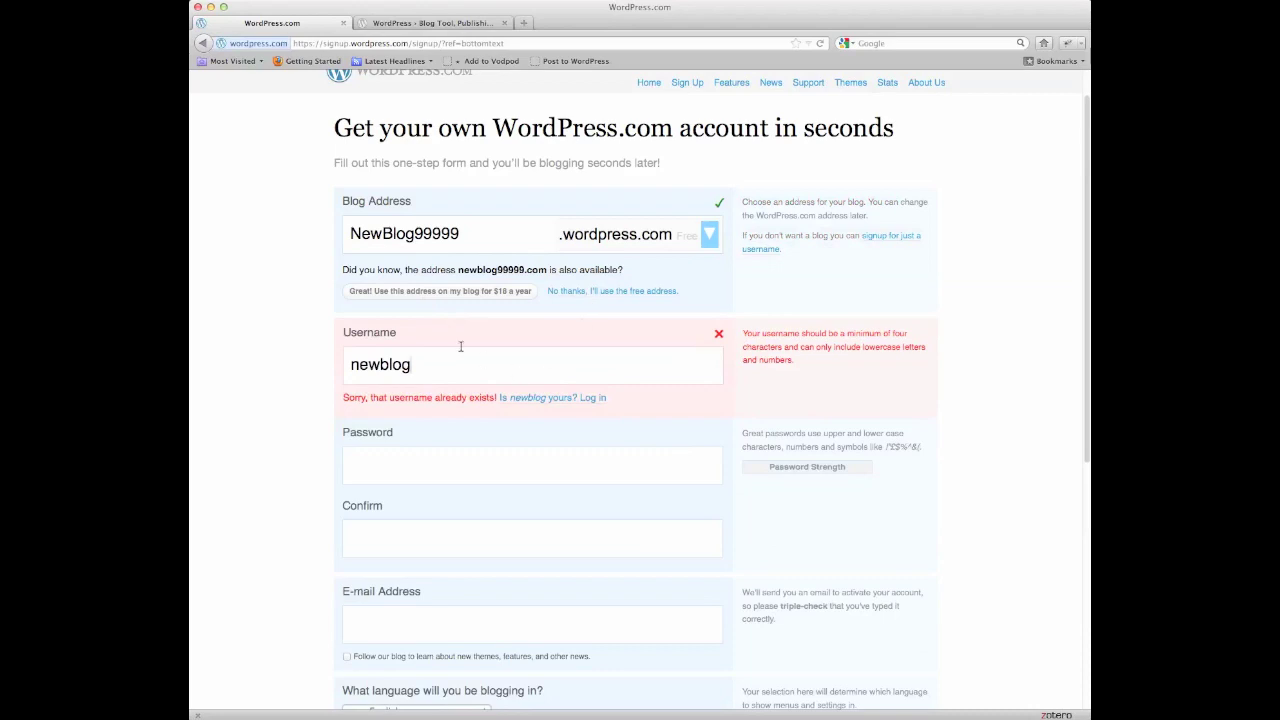
# Replace the suggested username in the sign-up form with newuser99999.
pyautogui.moveTo(480, 369); pyautogui.dragTo(236, 353)
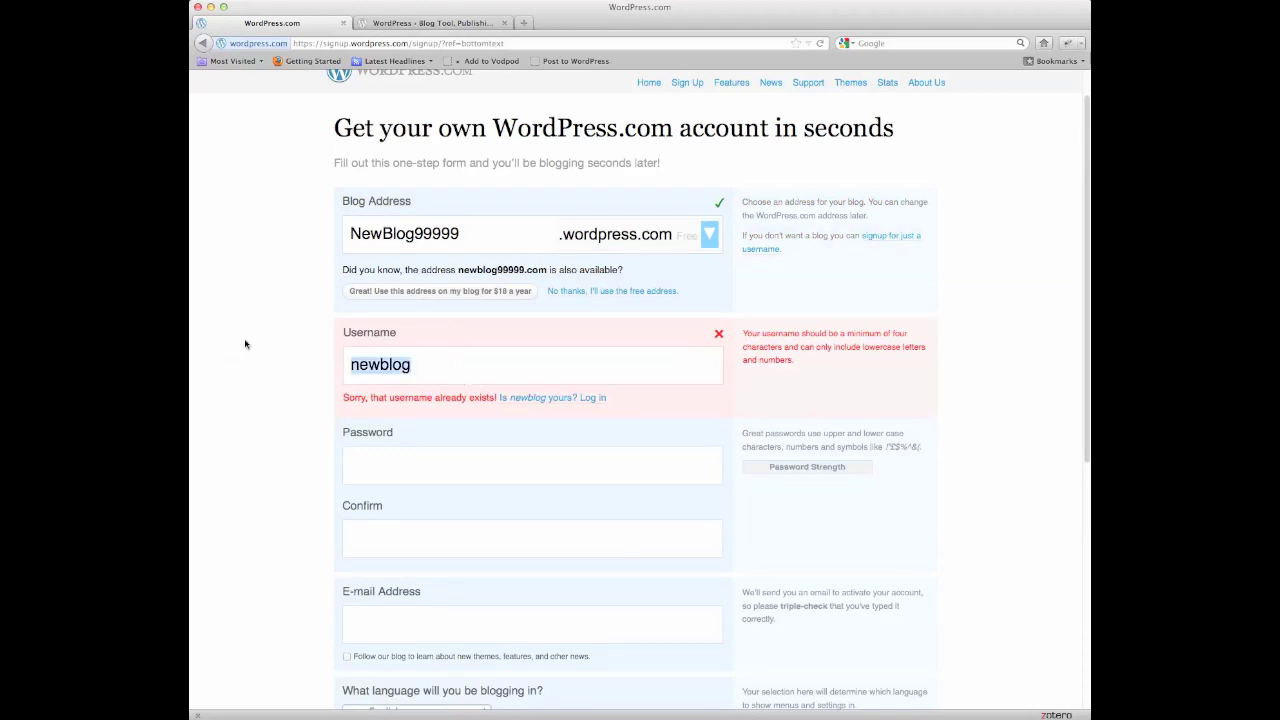
pyautogui.write('newuse')
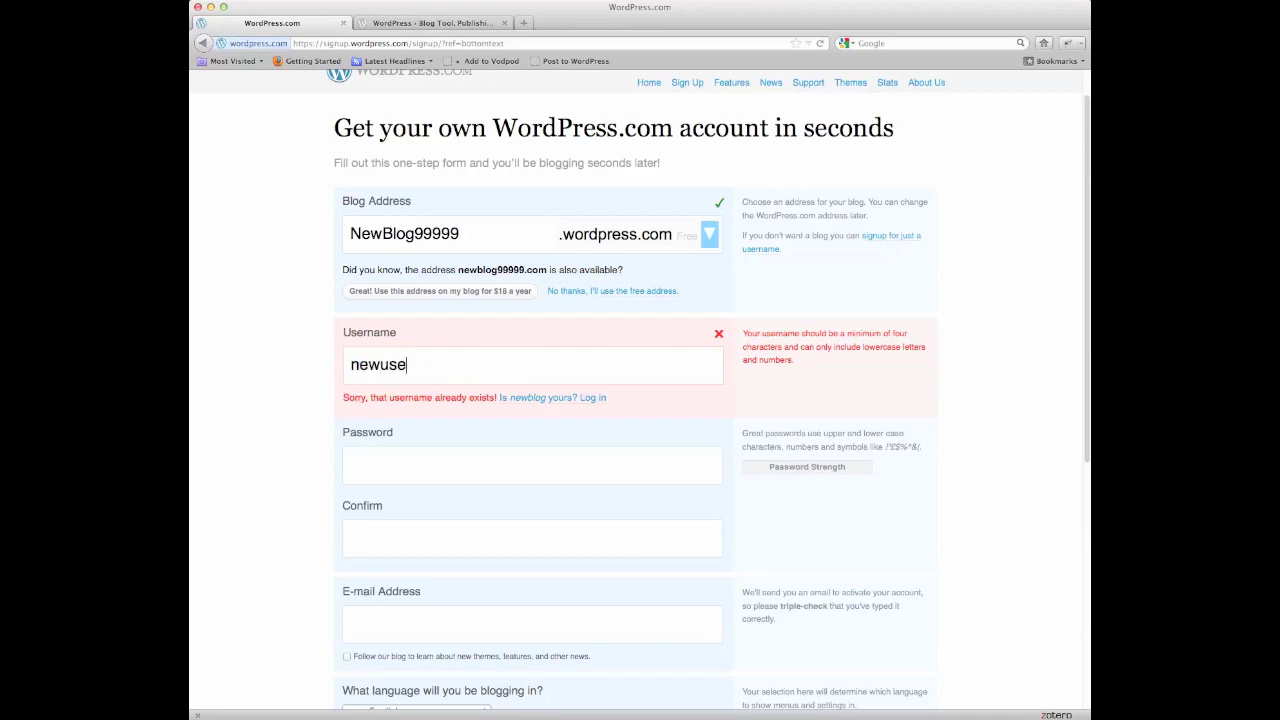
pyautogui.write('r99999')
# Review the password, e-mail, language and upgrade sections of the sign-up form.
pyautogui.click(460, 452)
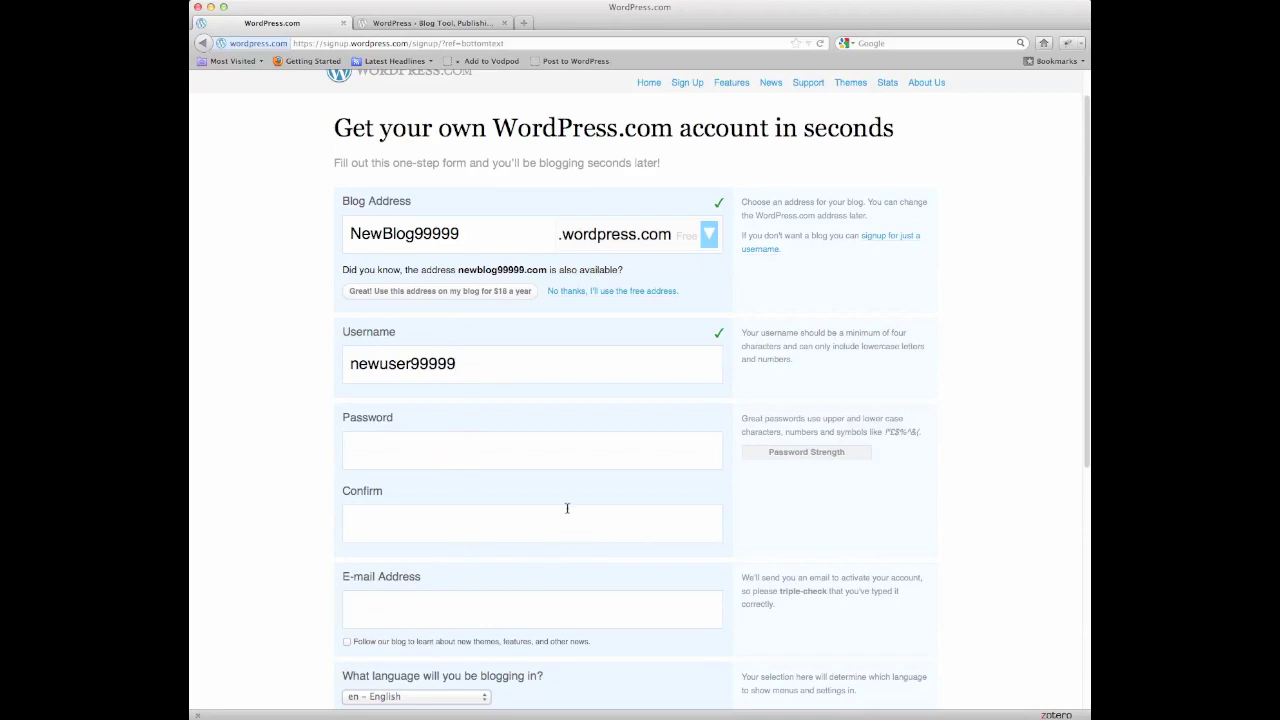
pyautogui.scroll(-3, 893, 467)
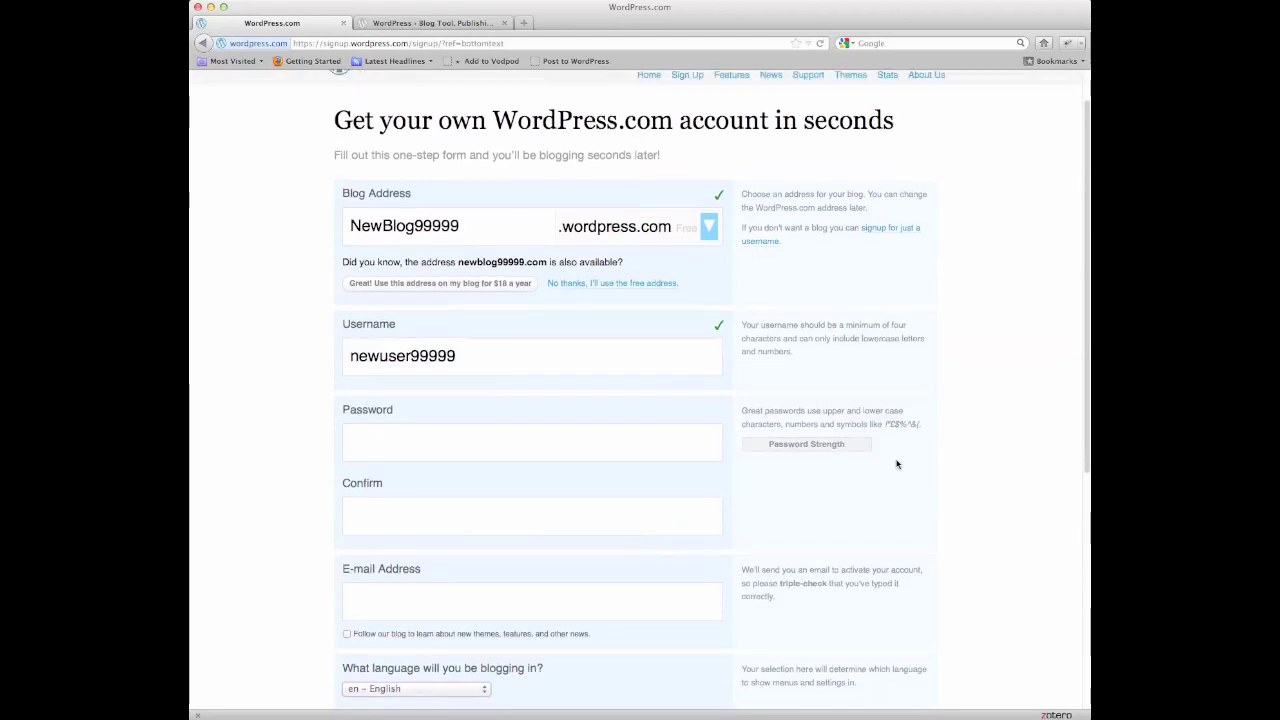
pyautogui.scroll(-5, 897, 464)
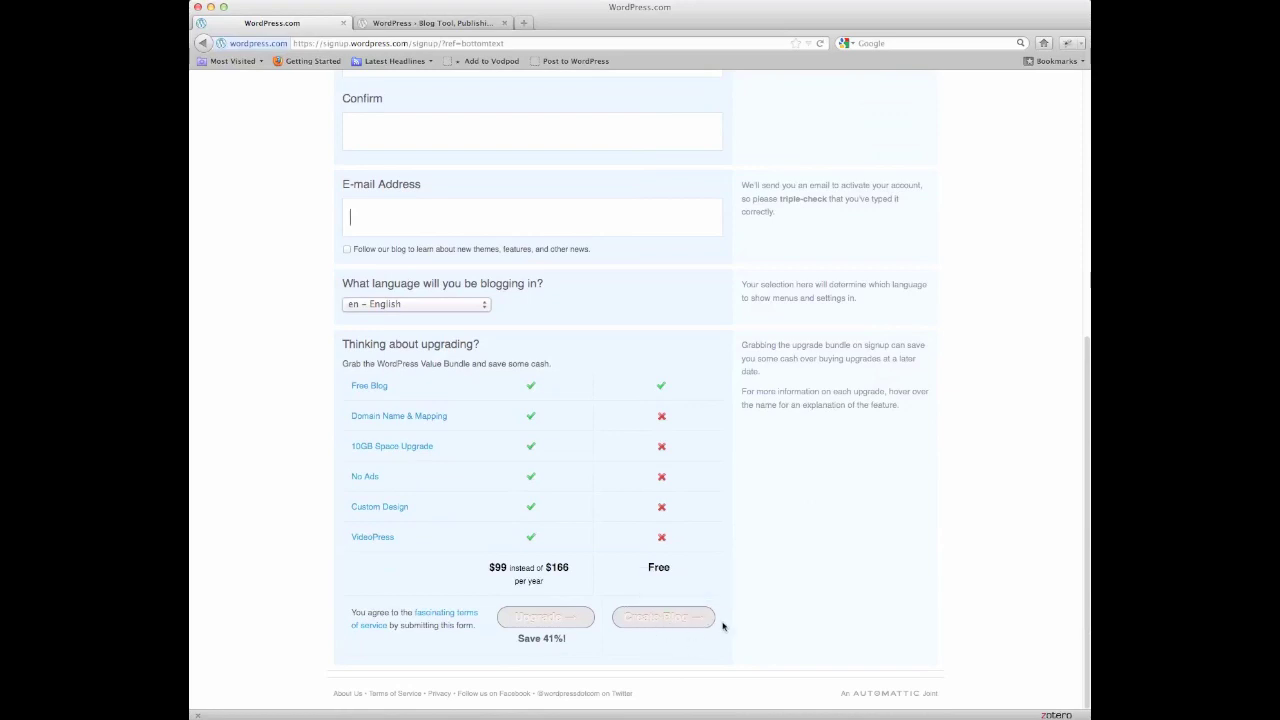
pyautogui.scroll(9, 825, 571)
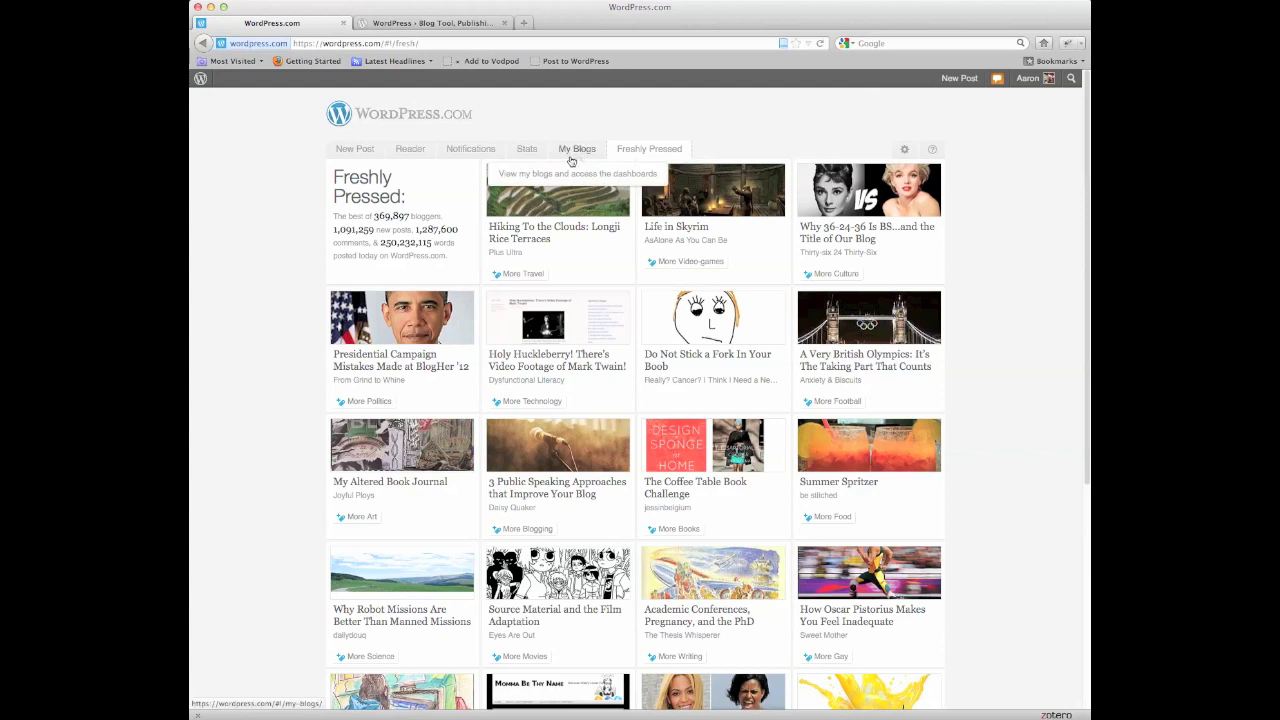
# Start another blog from the account's own blog list and enter newblog99999 as its address.
pyautogui.click(570, 162)
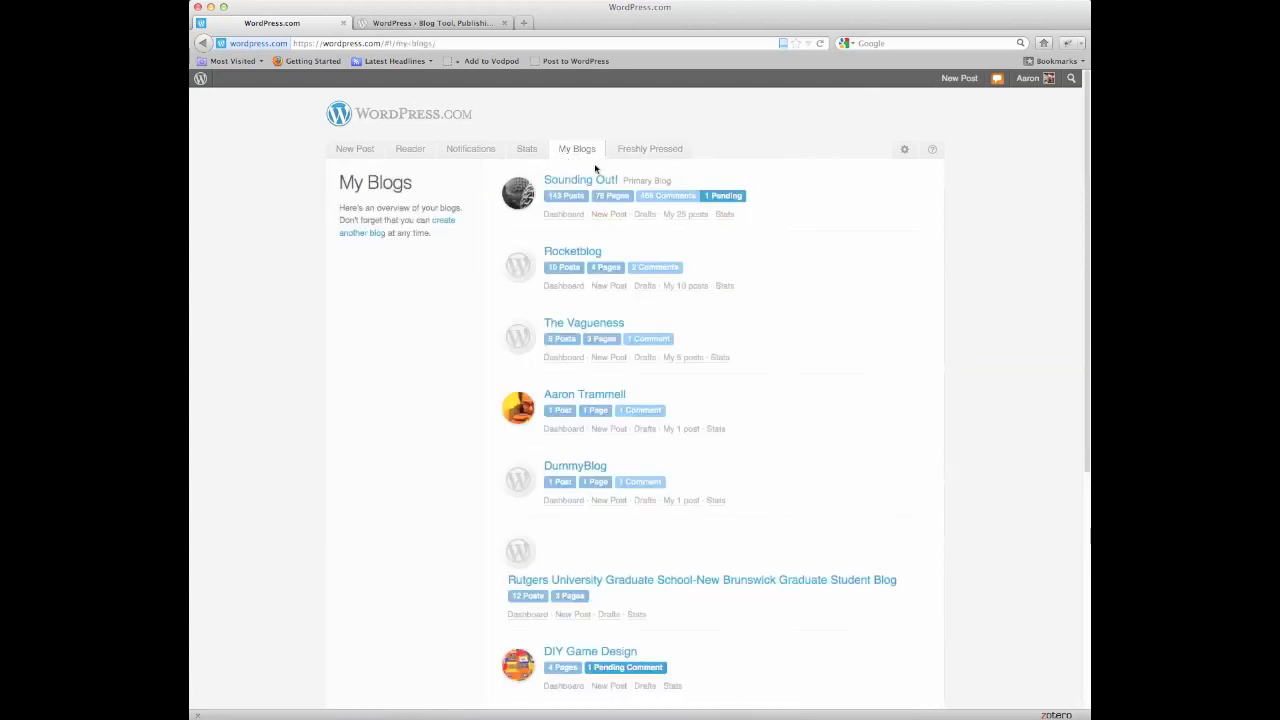
pyautogui.scroll(-5, 860, 256)
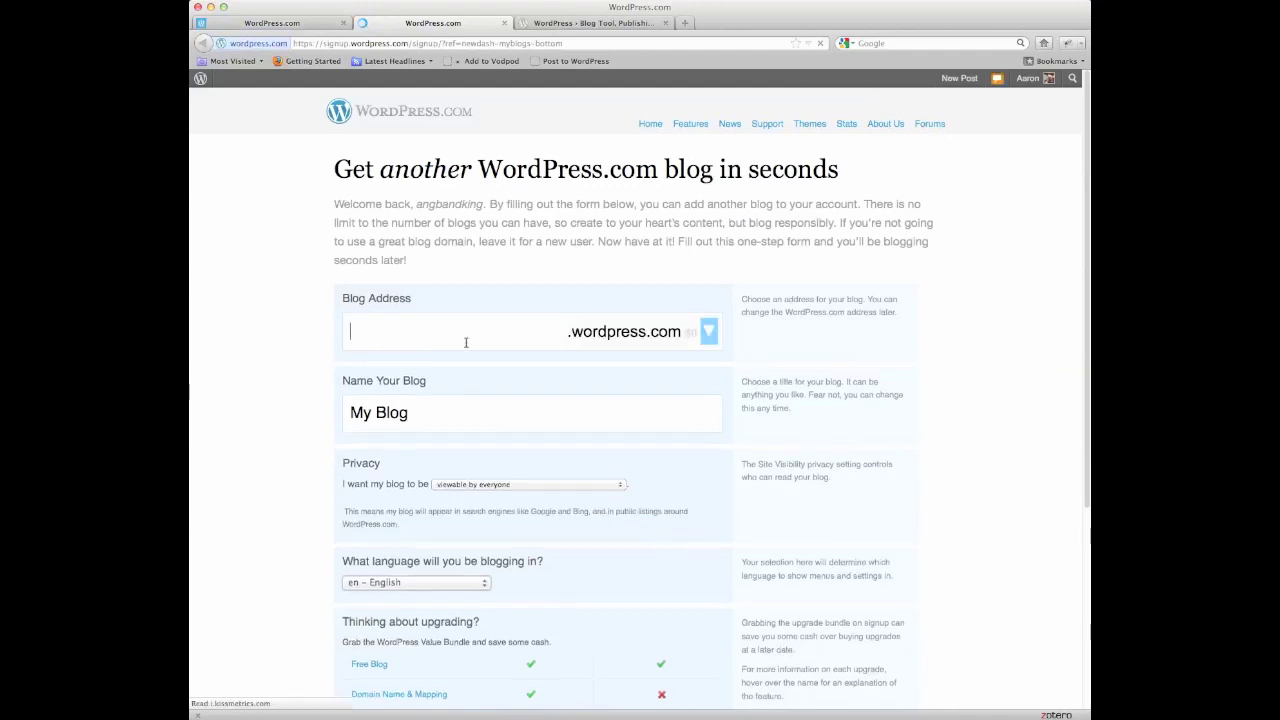
pyautogui.click(484, 347)
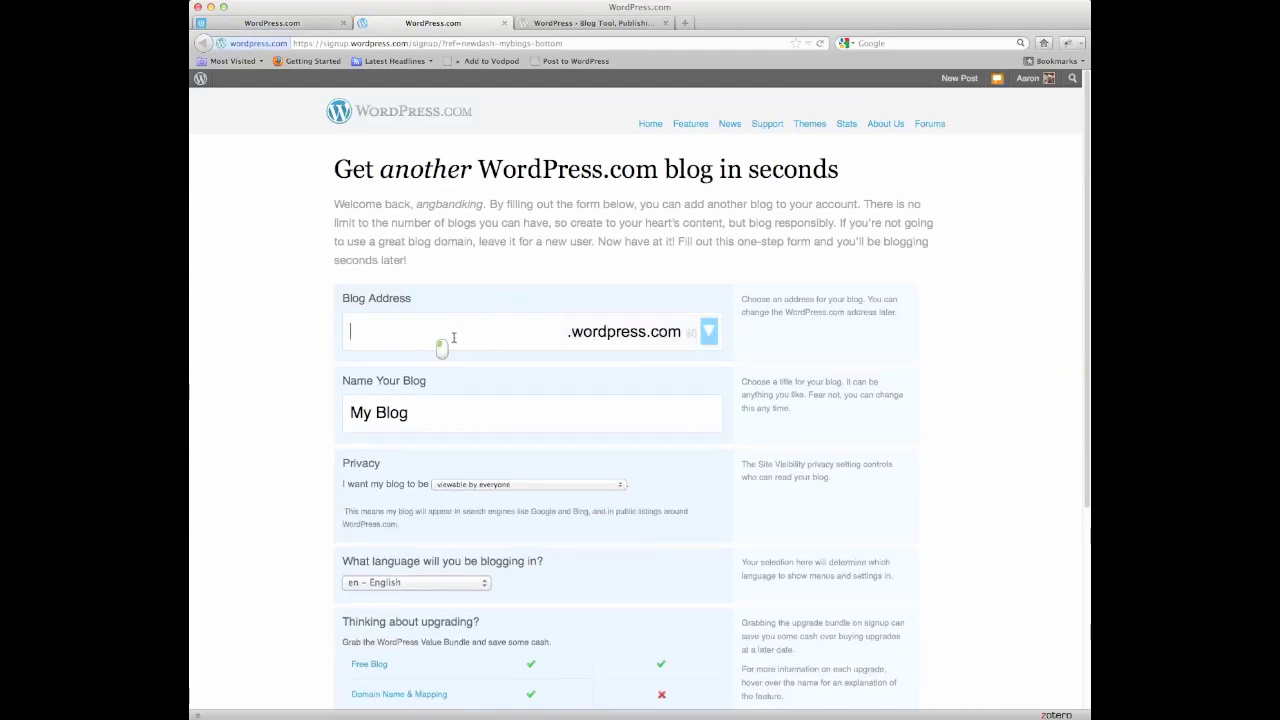
pyautogui.write('newblog99999')
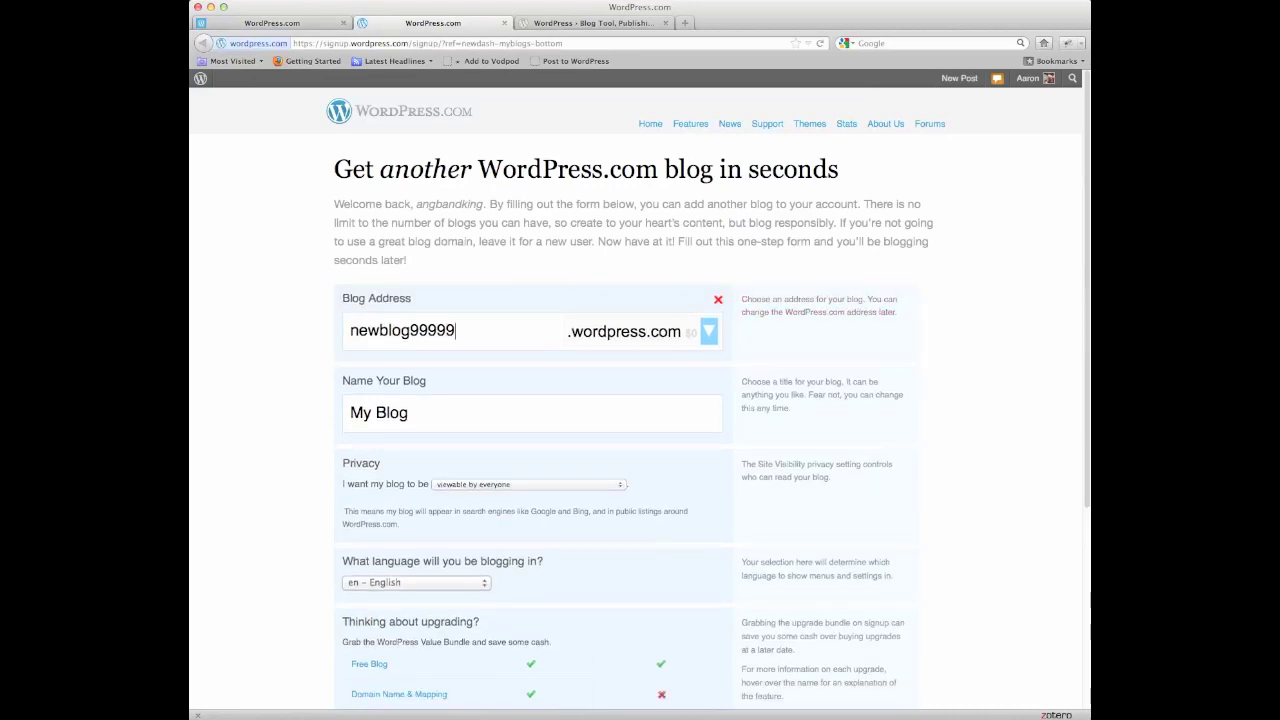
# Name the new blog "The Best Blog Ever!".
pyautogui.press('Tab')
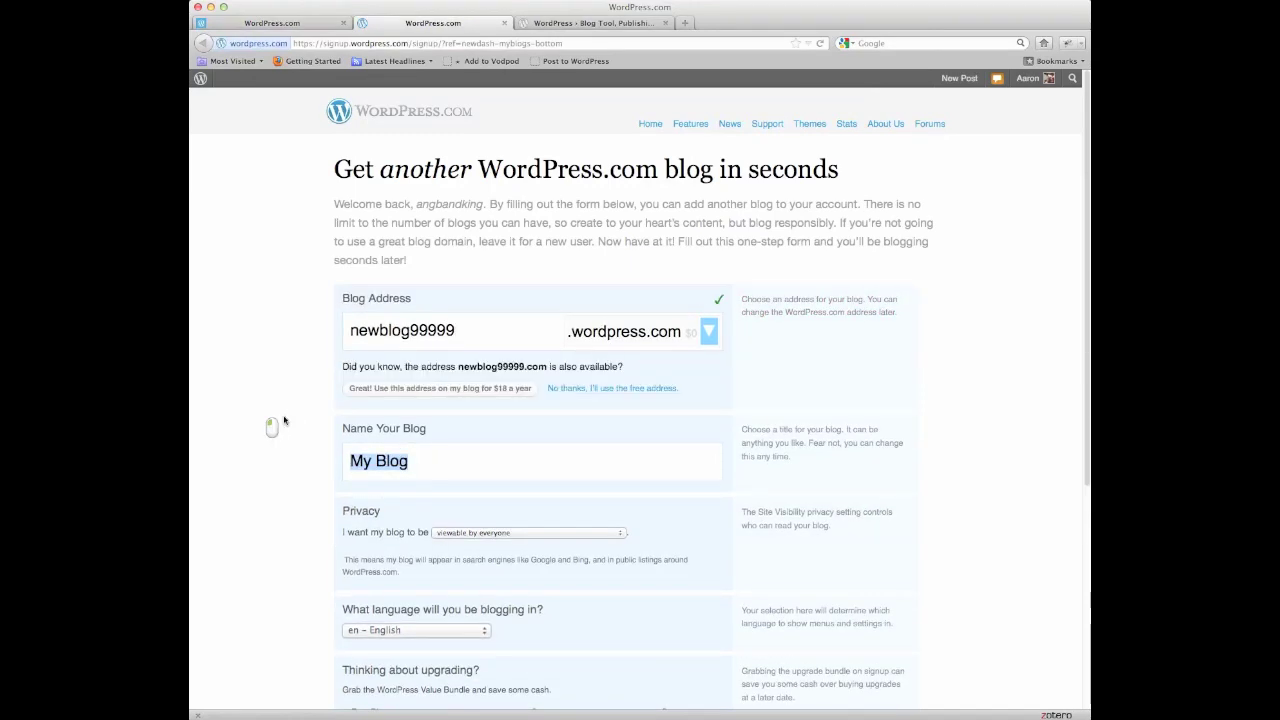
pyautogui.write('The Best')
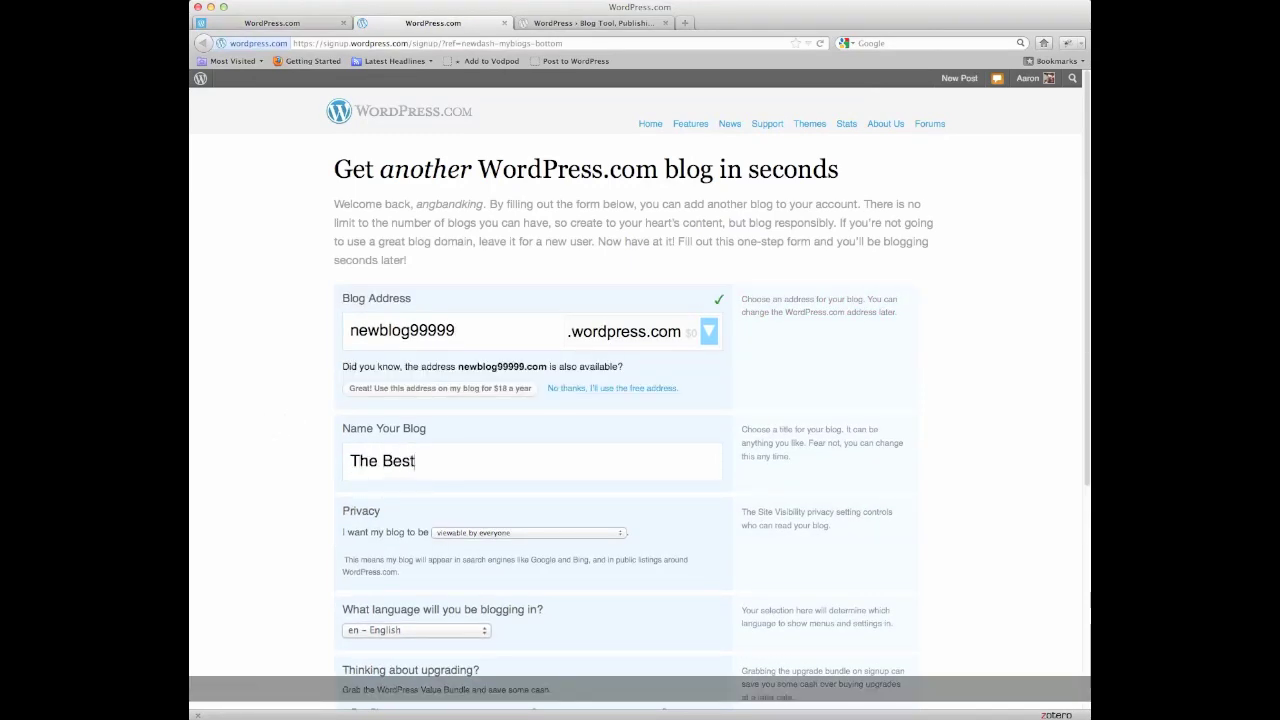
pyautogui.write(' Blog Ever!')
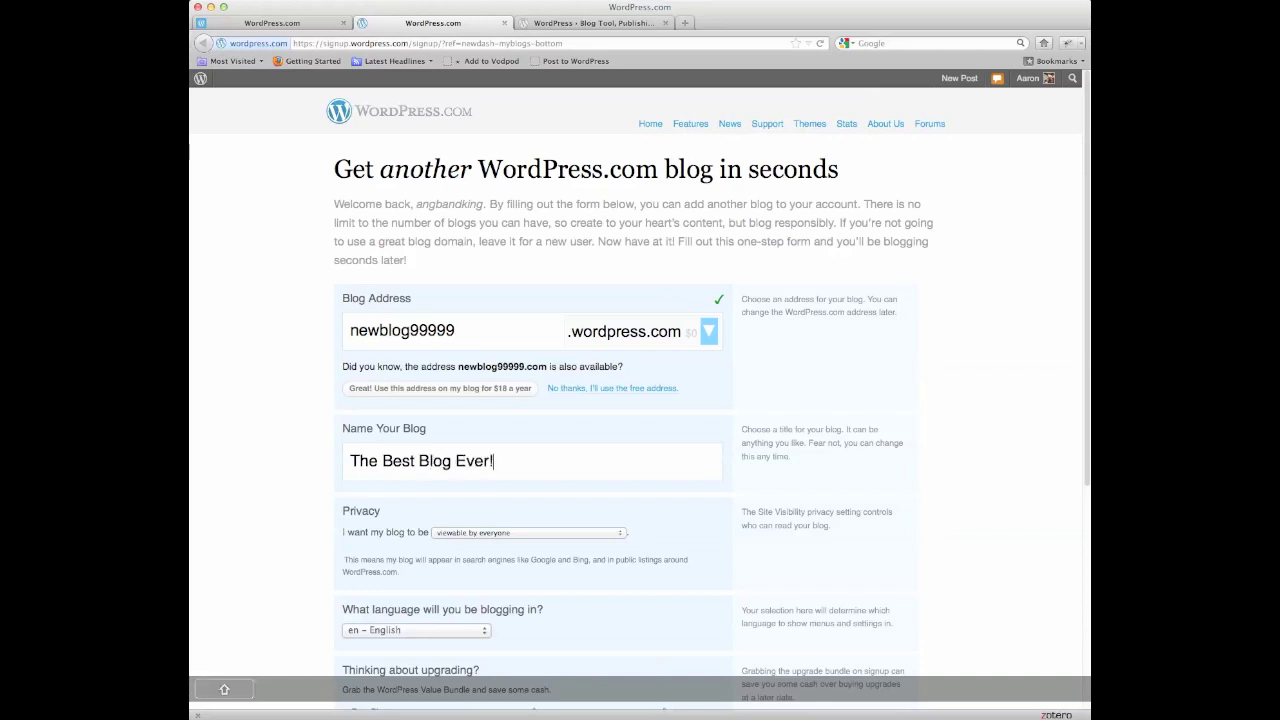
# Examine the privacy choices offered for the new blog and the free and paid plan comparison.
pyautogui.scroll(-5, 562, 509)
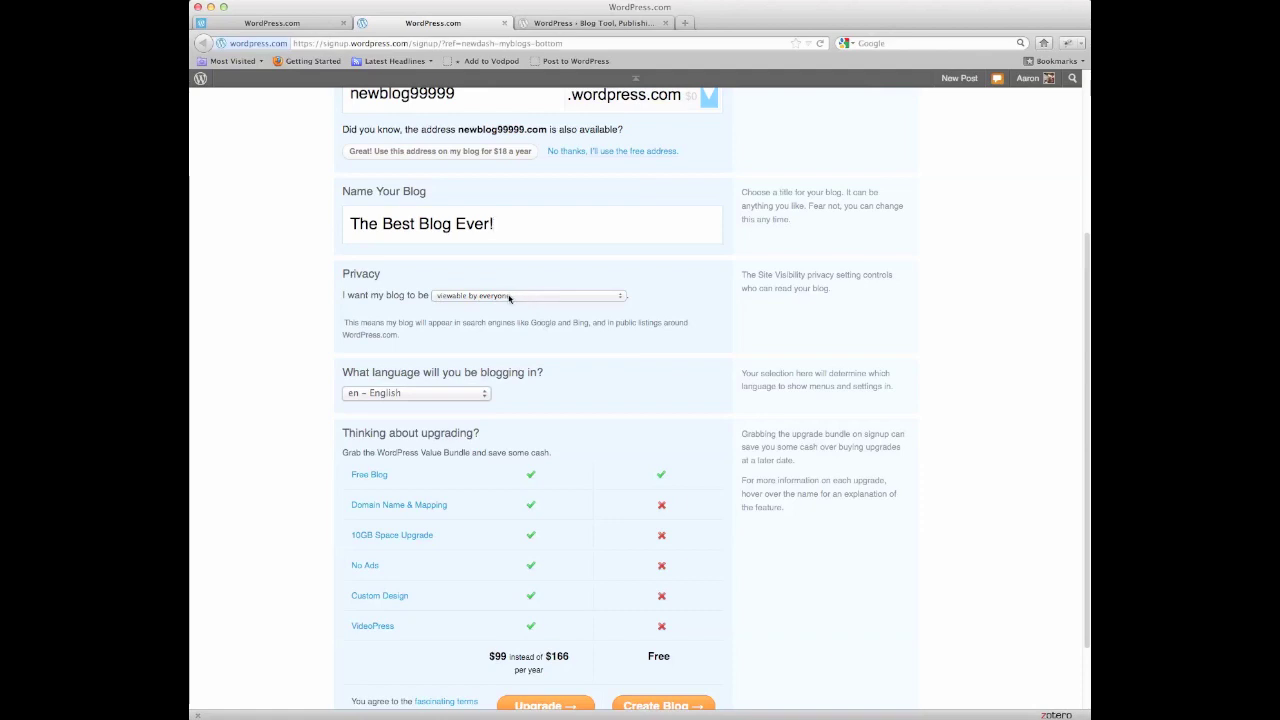
pyautogui.click(509, 297)
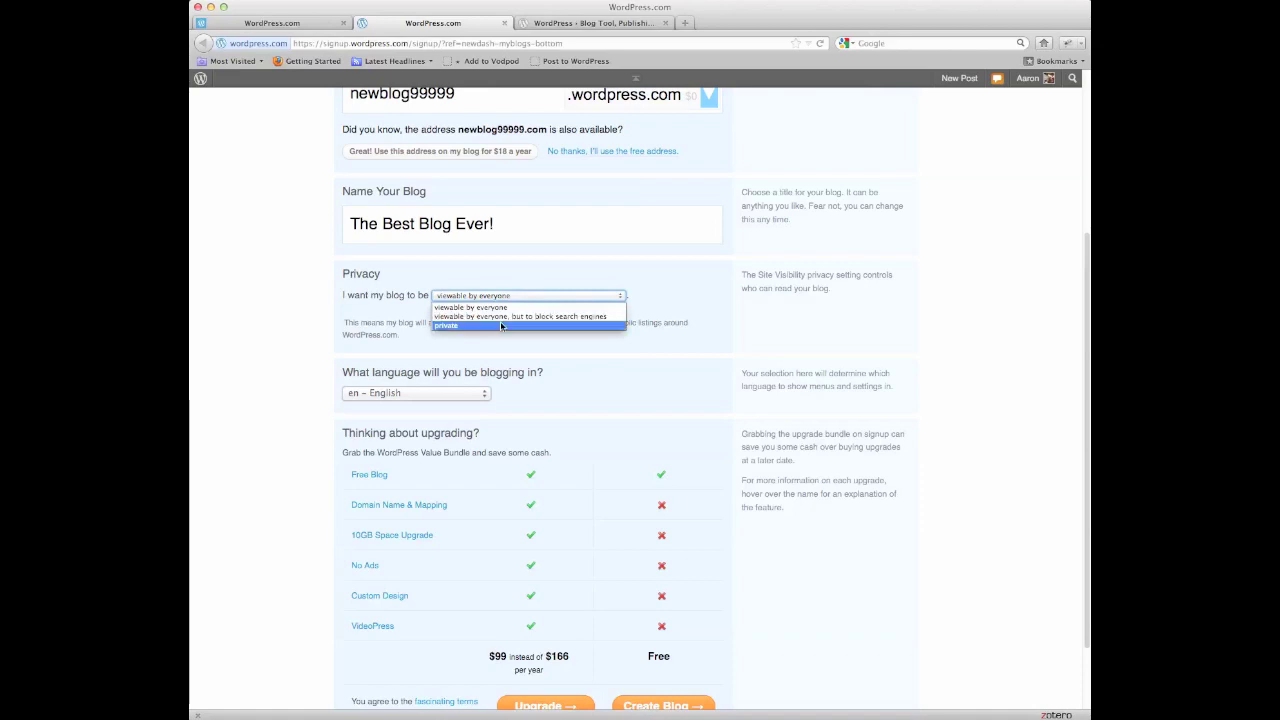
pyautogui.click(616, 378)
pyautogui.scroll(-2, 612, 375)
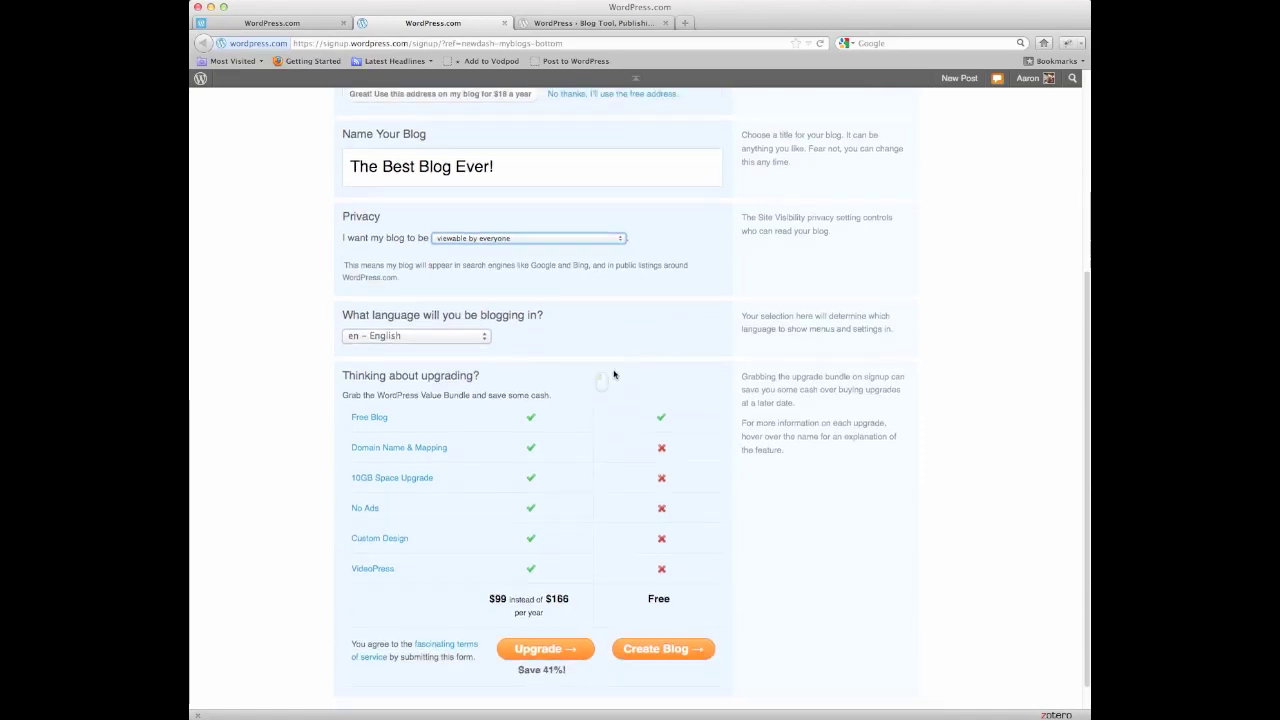
pyautogui.click(527, 213)
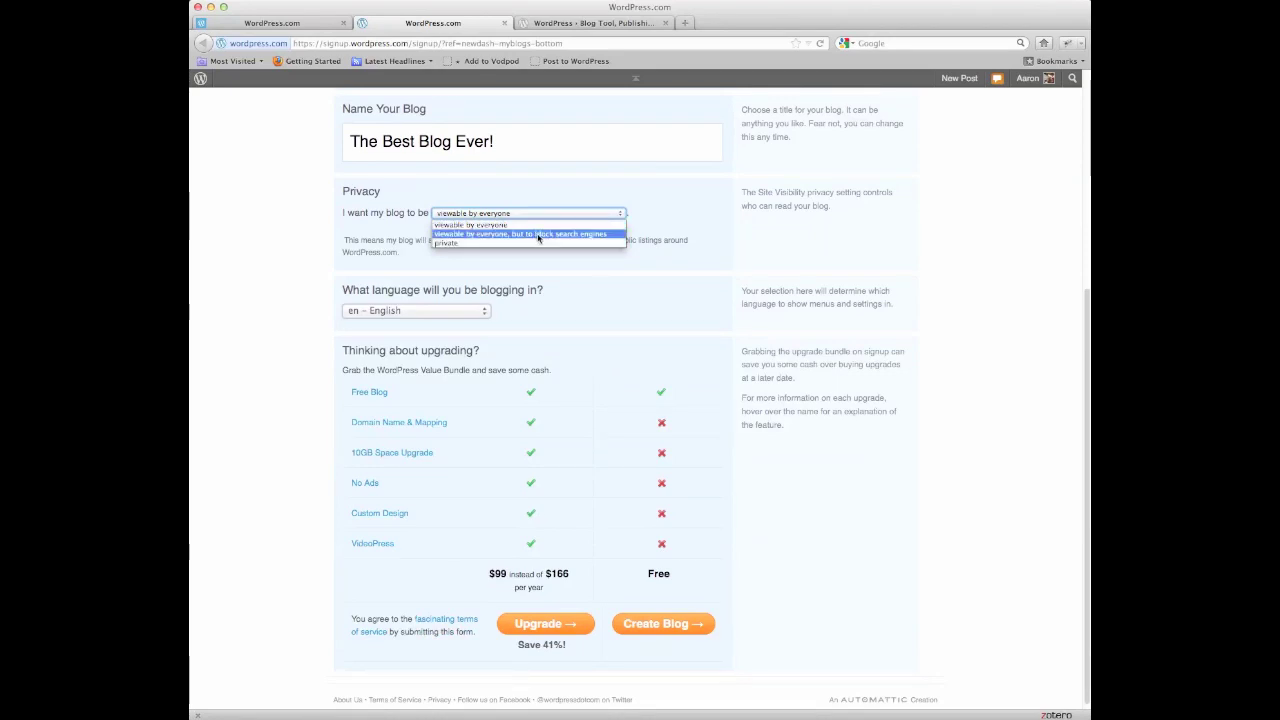
pyautogui.click(716, 238)
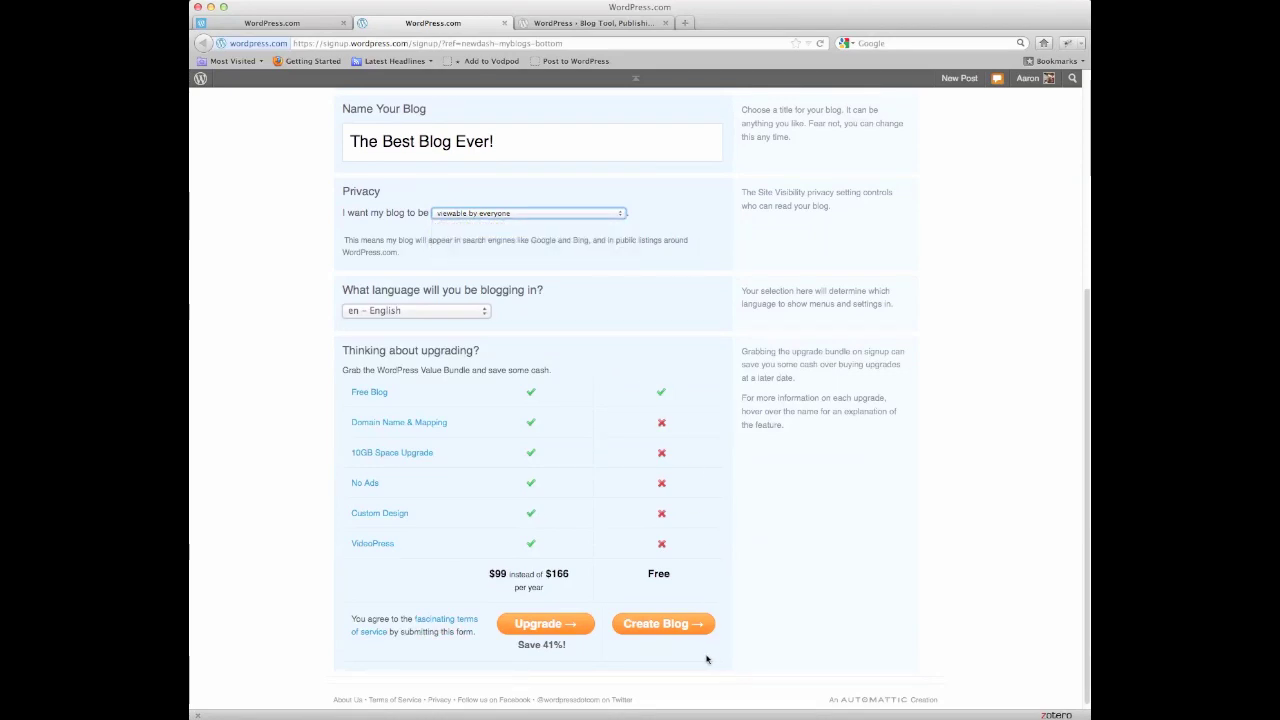
# Create the free blog and keep the default theme instead of choosing a starter theme.
pyautogui.click(684, 626)
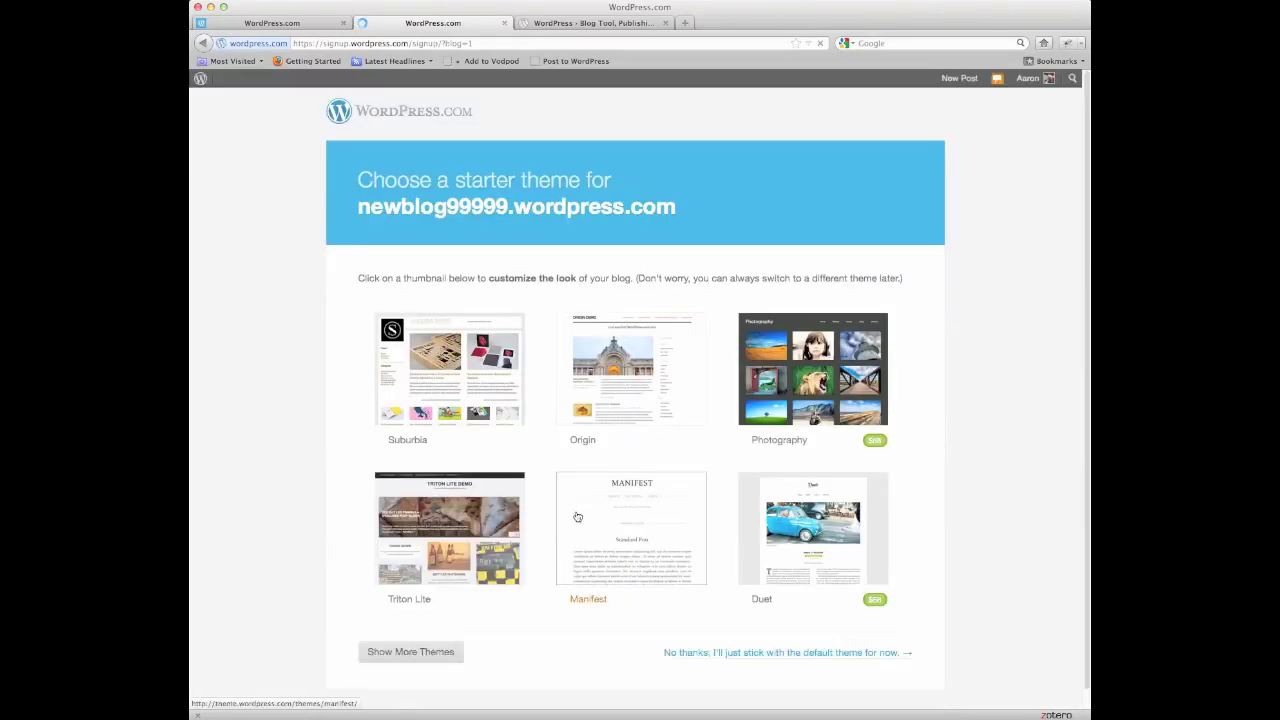
pyautogui.scroll(-1, 530, 382)
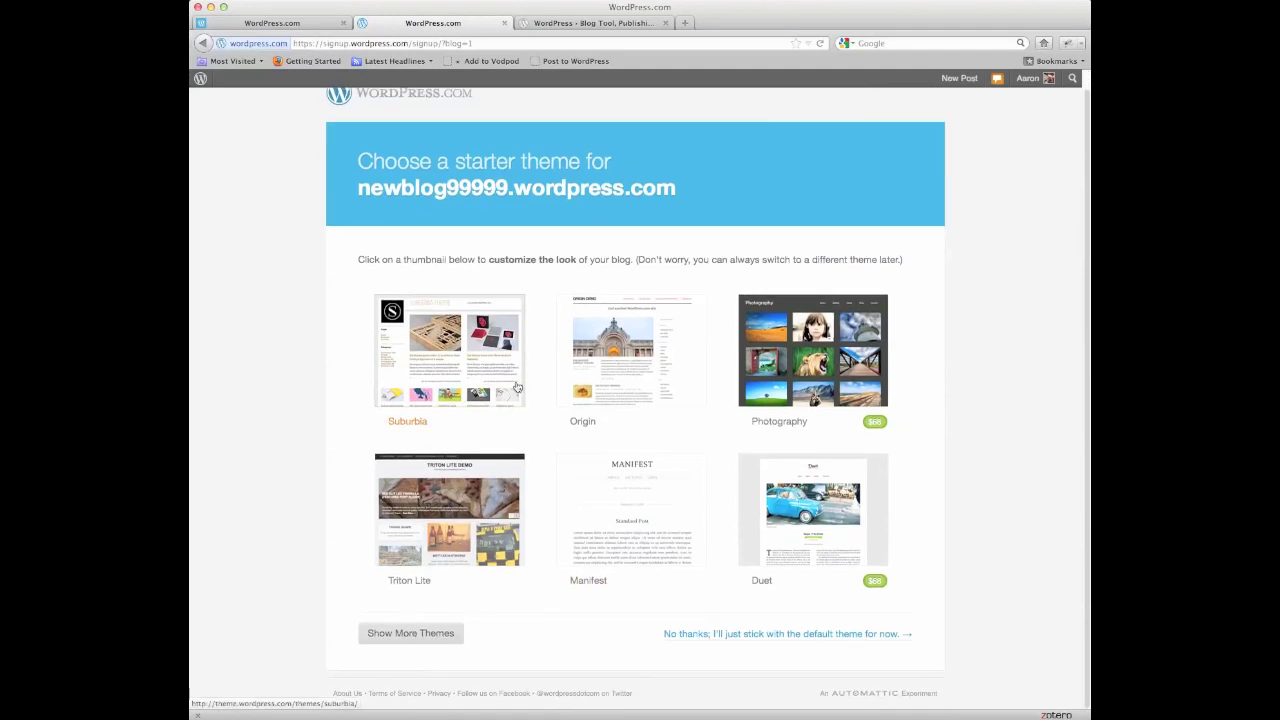
pyautogui.click(430, 526)
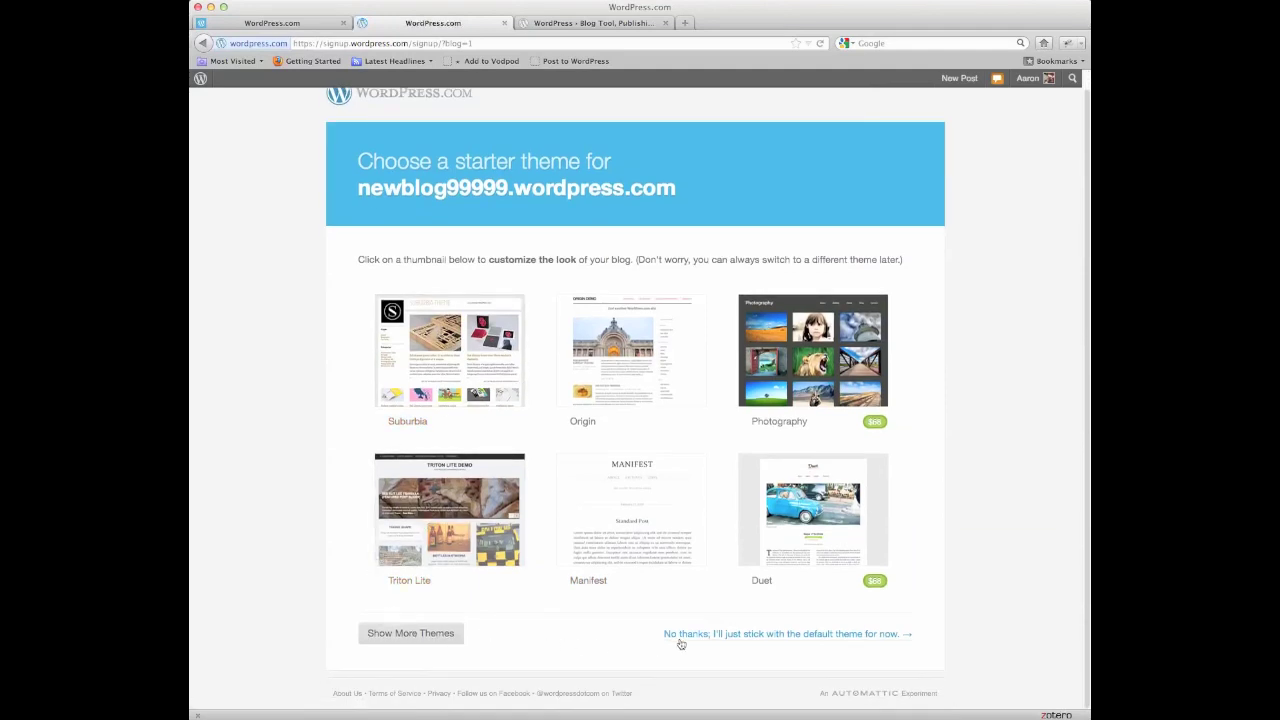
pyautogui.click(735, 636)
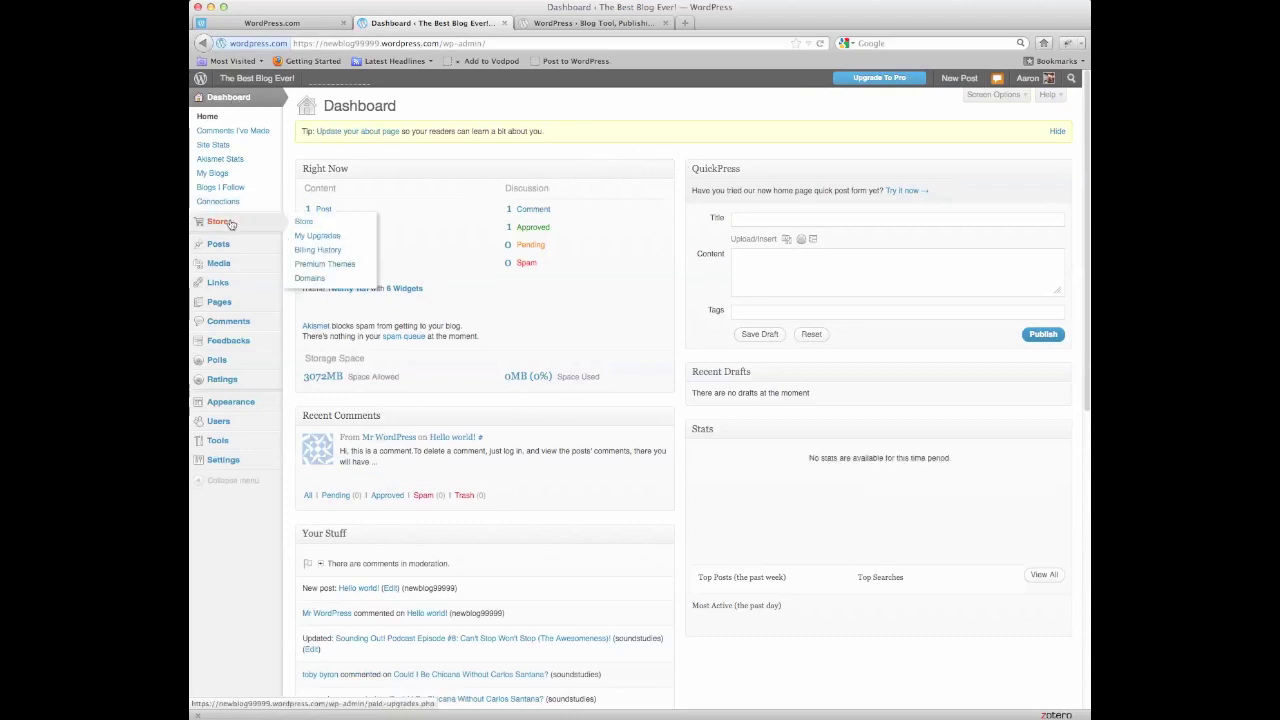
pyautogui.moveTo(233, 245)
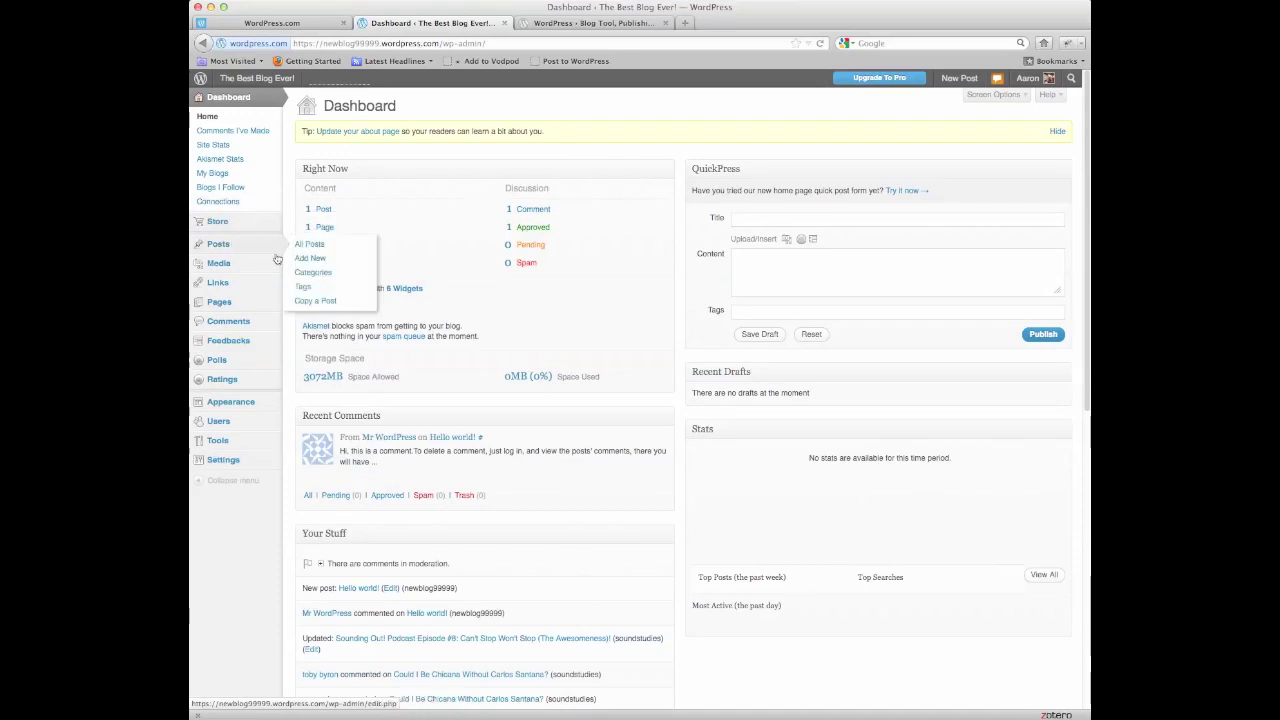
pyautogui.moveTo(240, 270)
pyautogui.moveTo(259, 289)
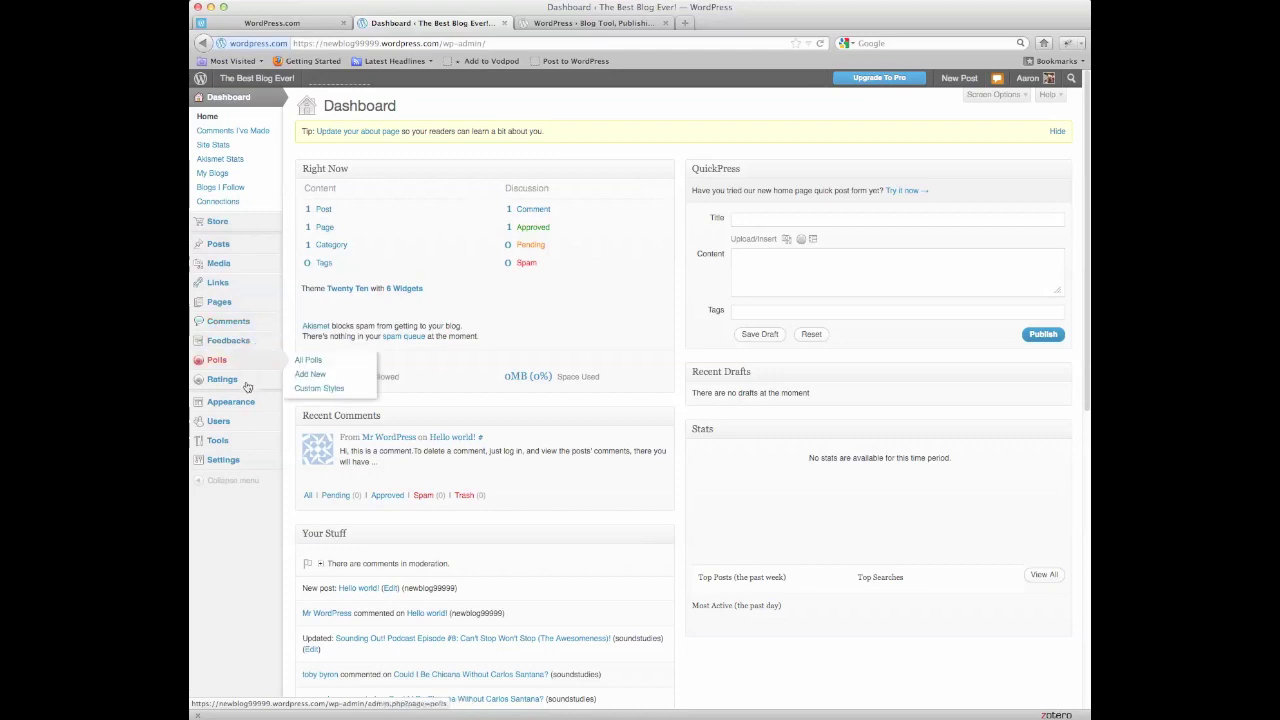
pyautogui.moveTo(235, 425)
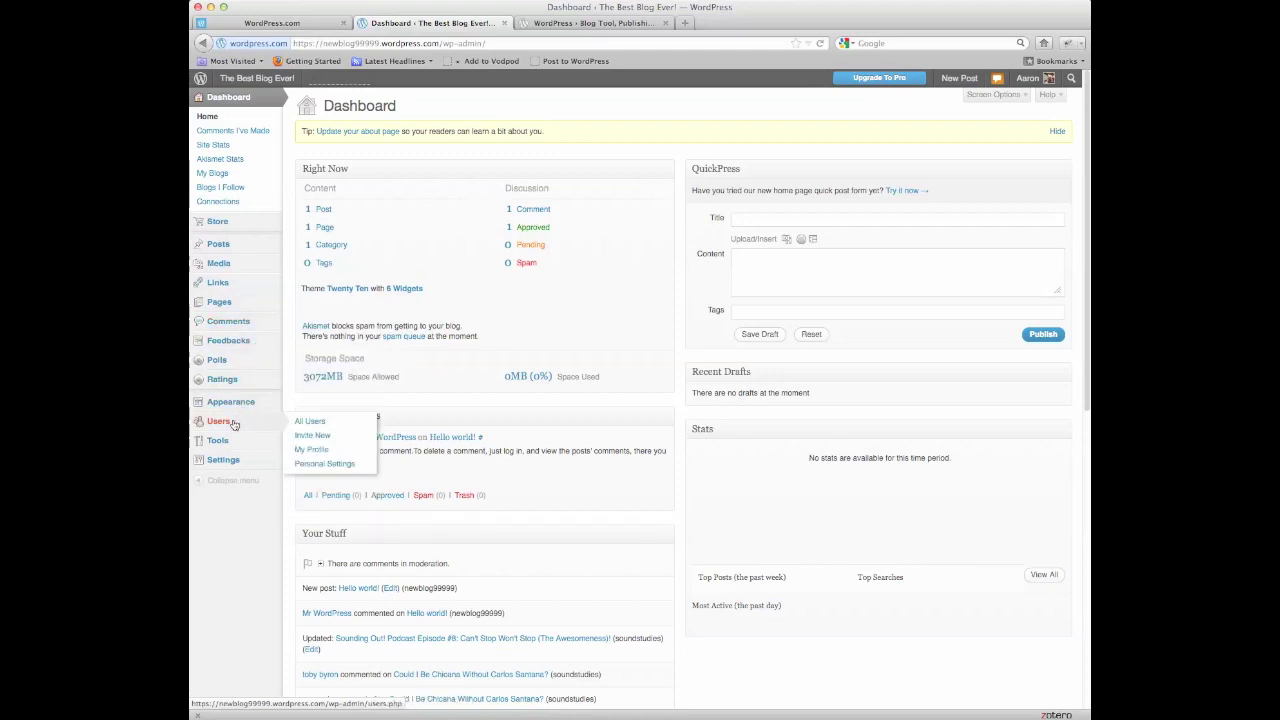
pyautogui.moveTo(240, 465)
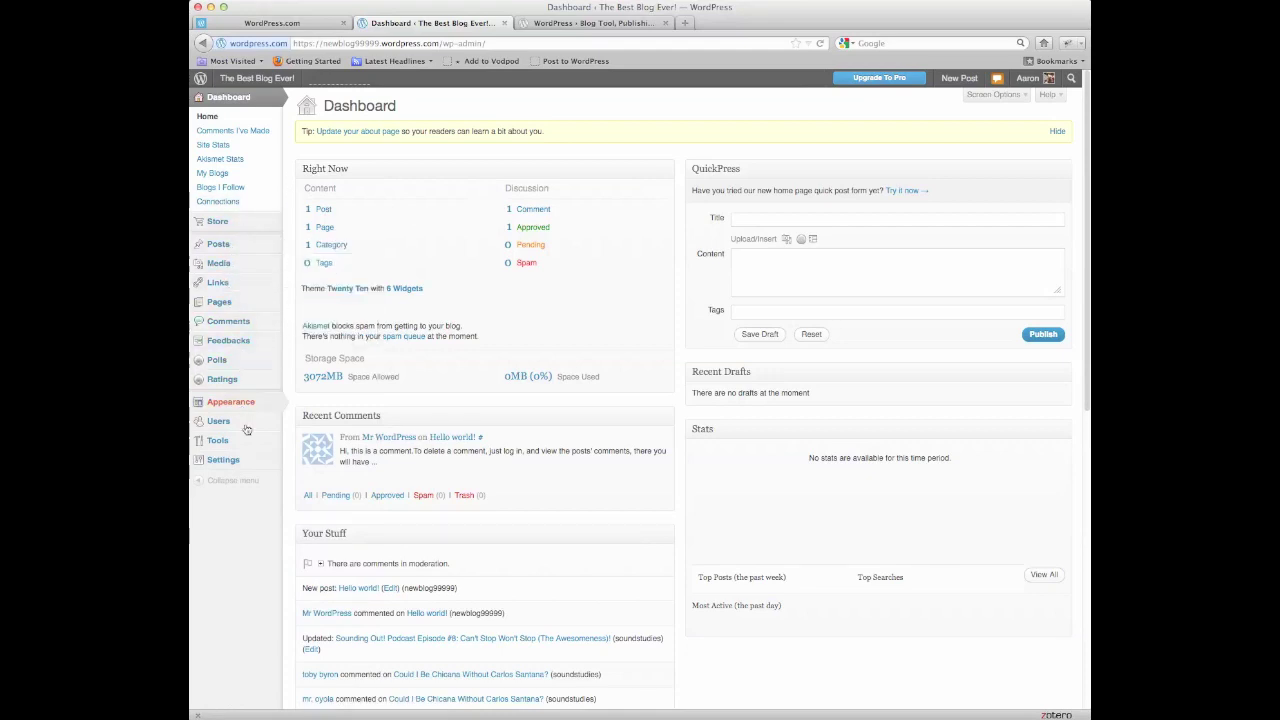
# Look through the new blog's lists of posts, links and pages in turn.
pyautogui.click(253, 247)
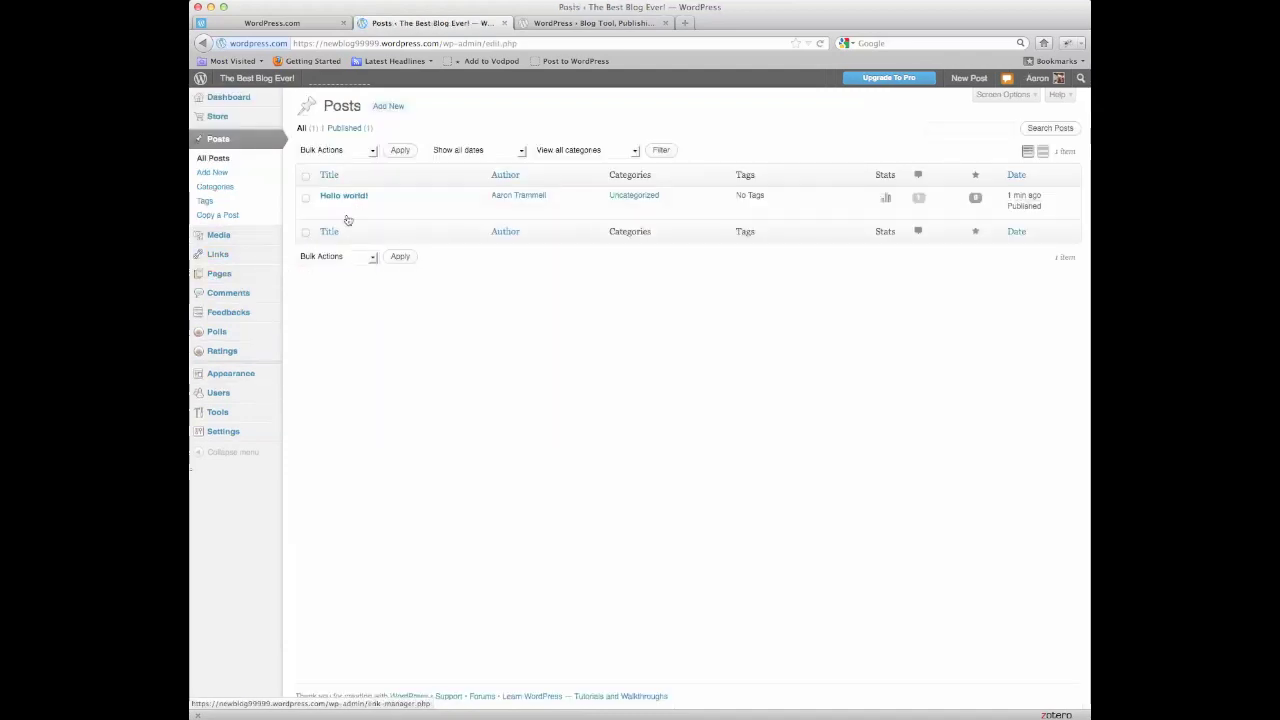
pyautogui.click(220, 256)
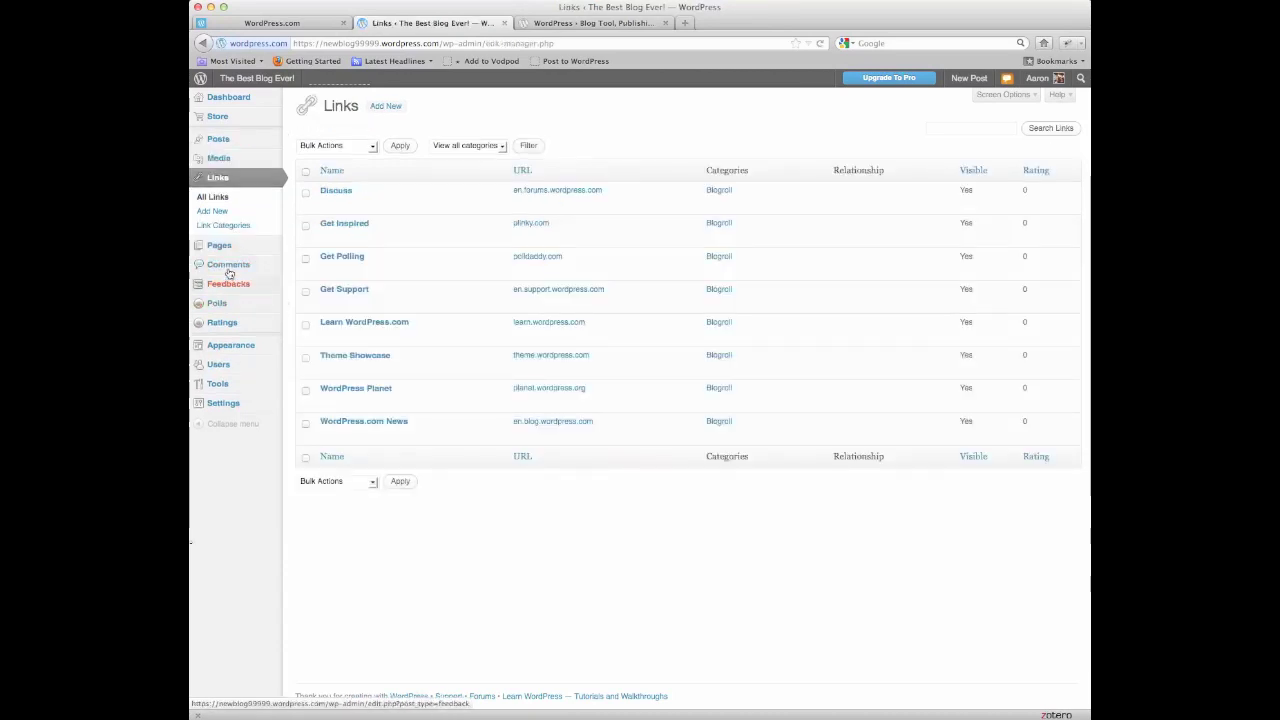
pyautogui.click(229, 251)
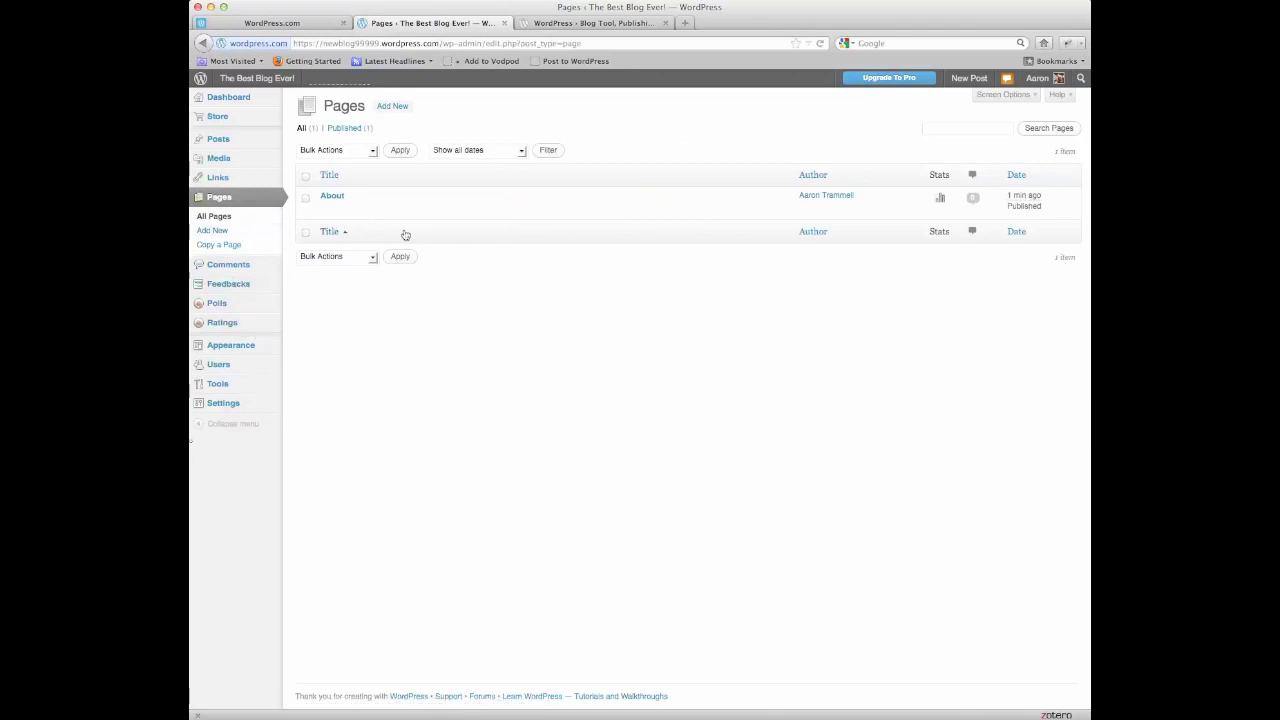
# Return to the blog's dashboard home and examine its overview, quick posting, recent comments, stats and account activity sections.
pyautogui.click(236, 98)
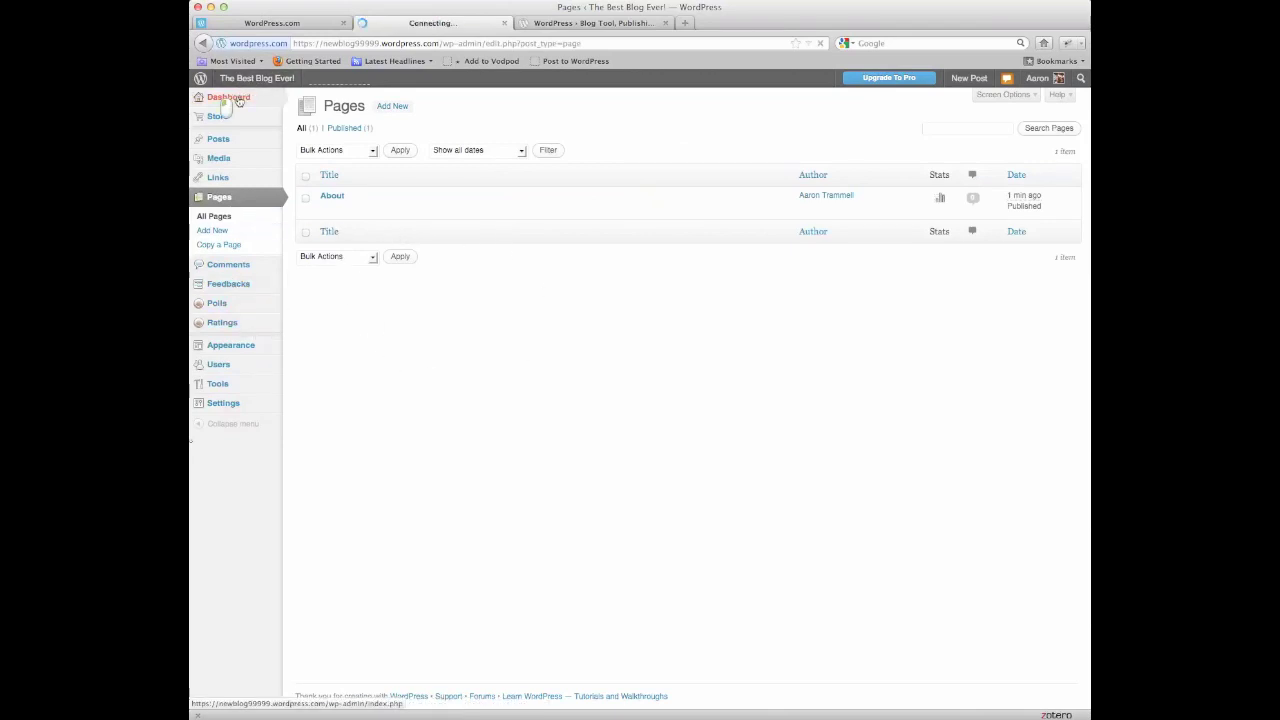
pyautogui.moveTo(236, 101)
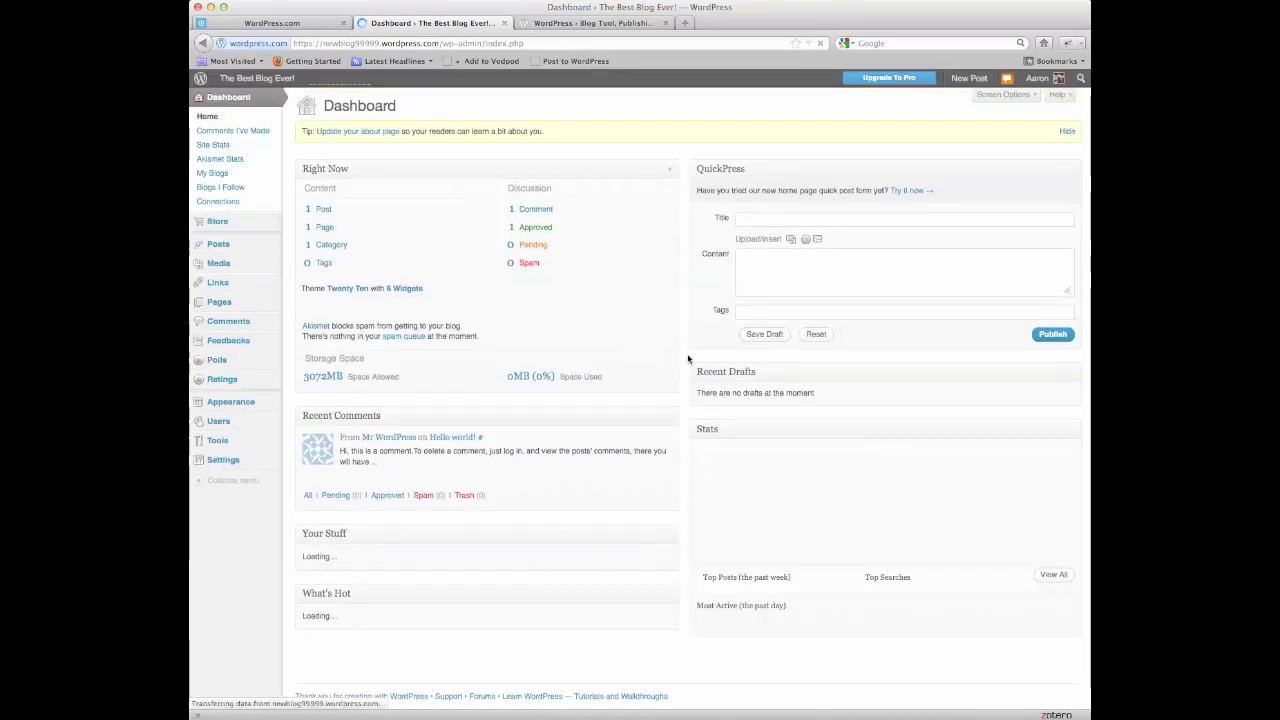
pyautogui.scroll(-1, 733, 423)
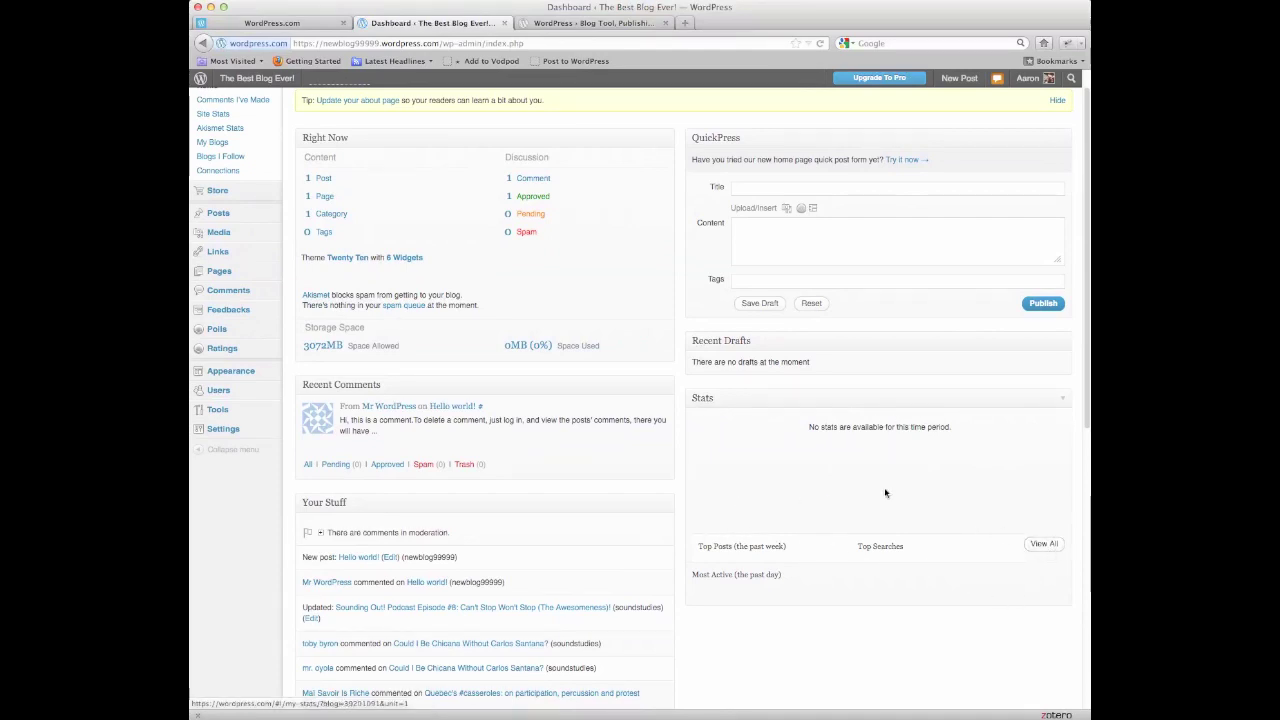
pyautogui.scroll(-5, 528, 414)
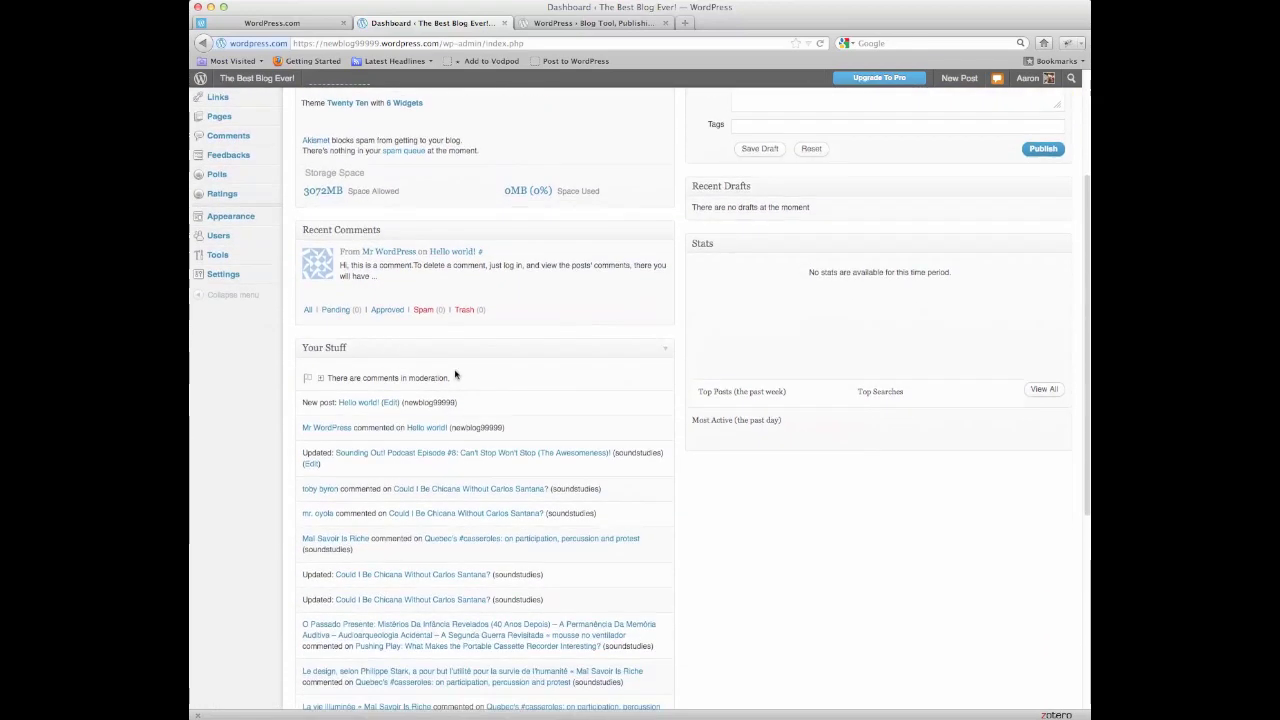
pyautogui.scroll(-2, 334, 374)
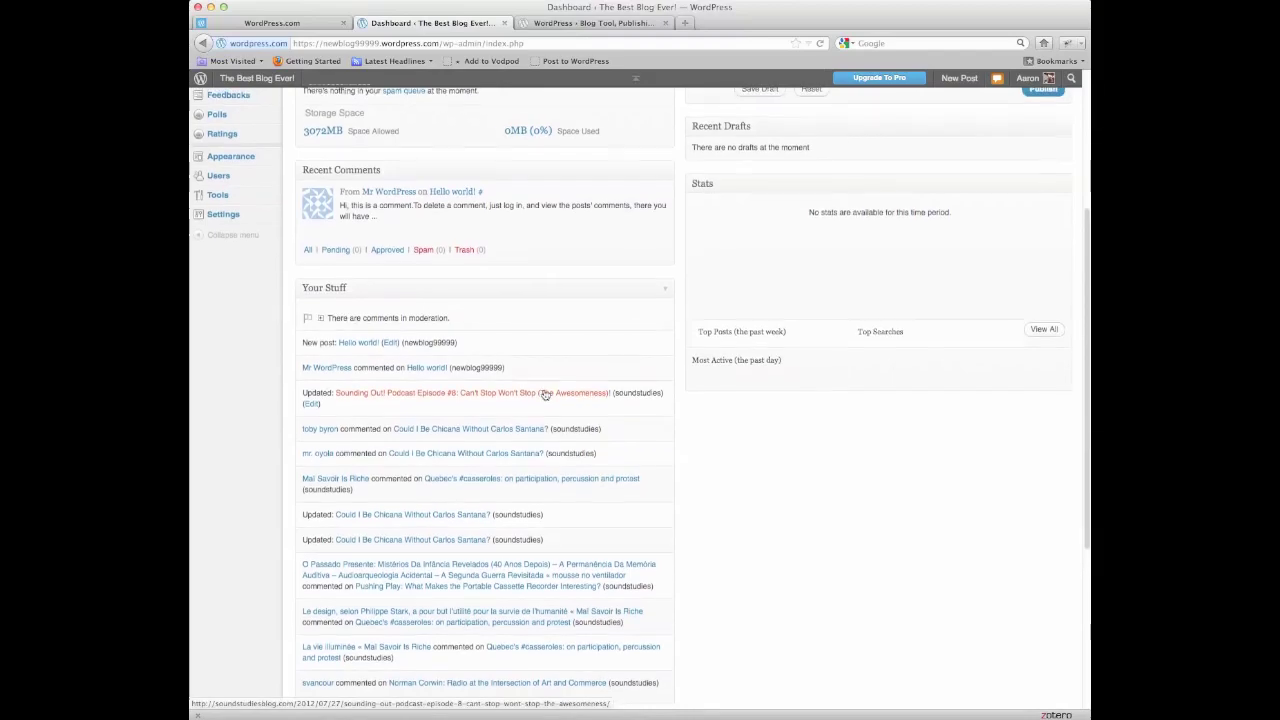
pyautogui.scroll(2, 617, 538)
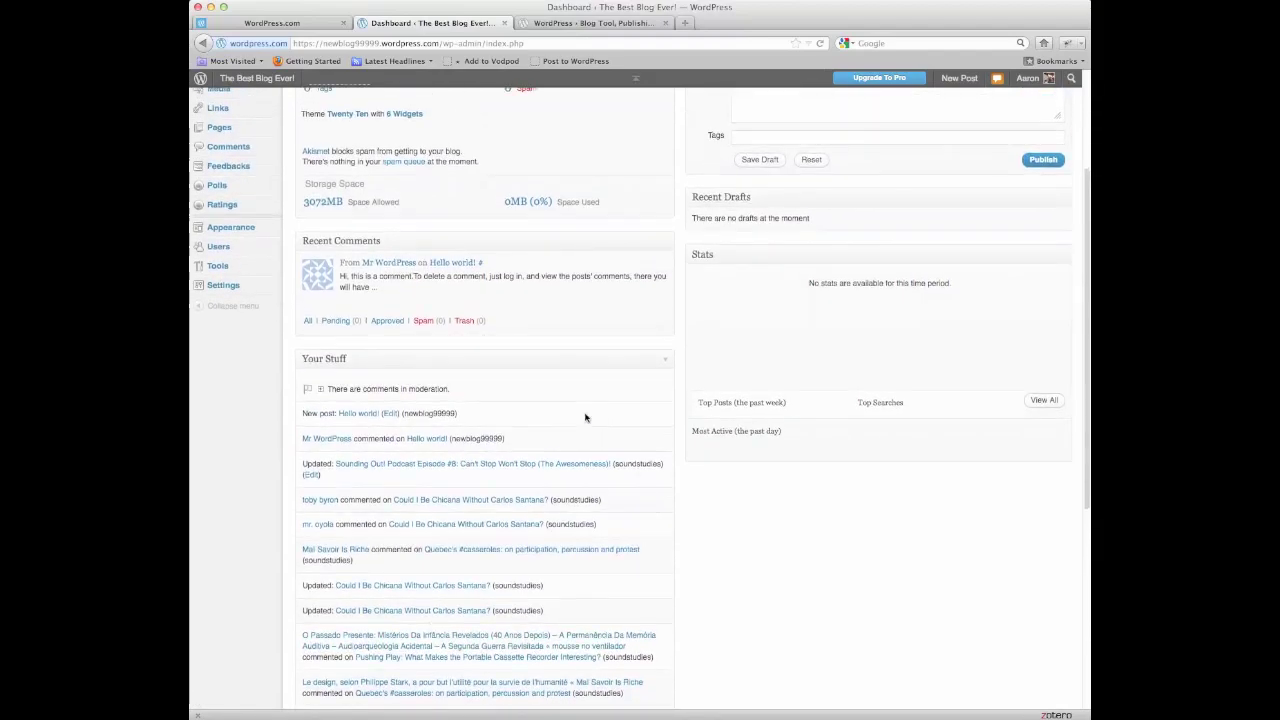